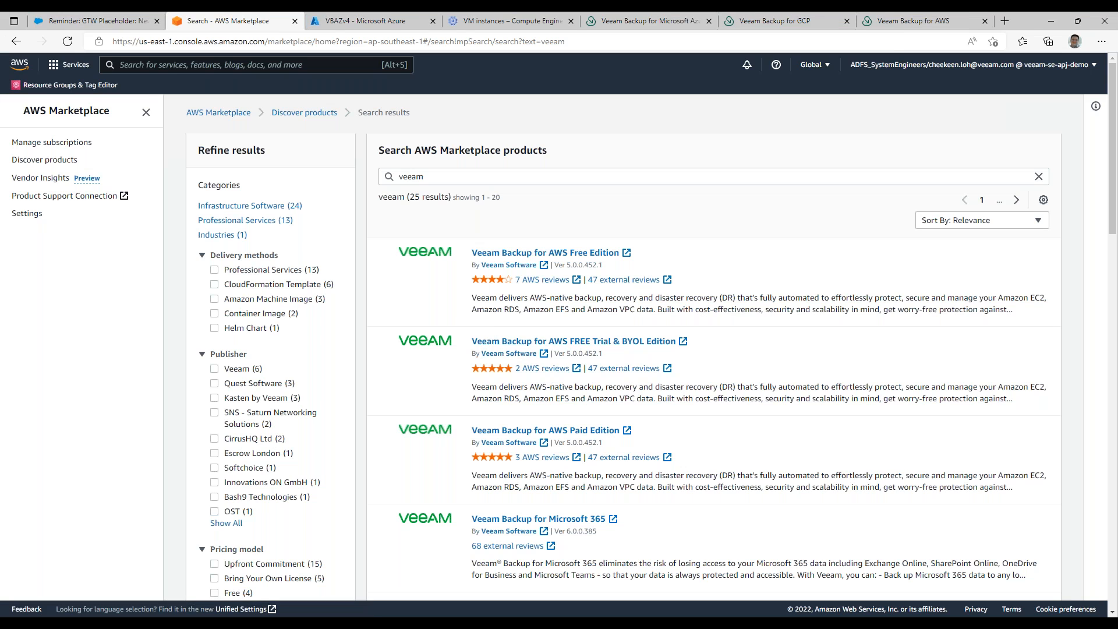
View the marketplace listing for Veeam Backup for AWS FREE Trial & BYOL Edition and return to the AWS console.
left_click(574, 341)
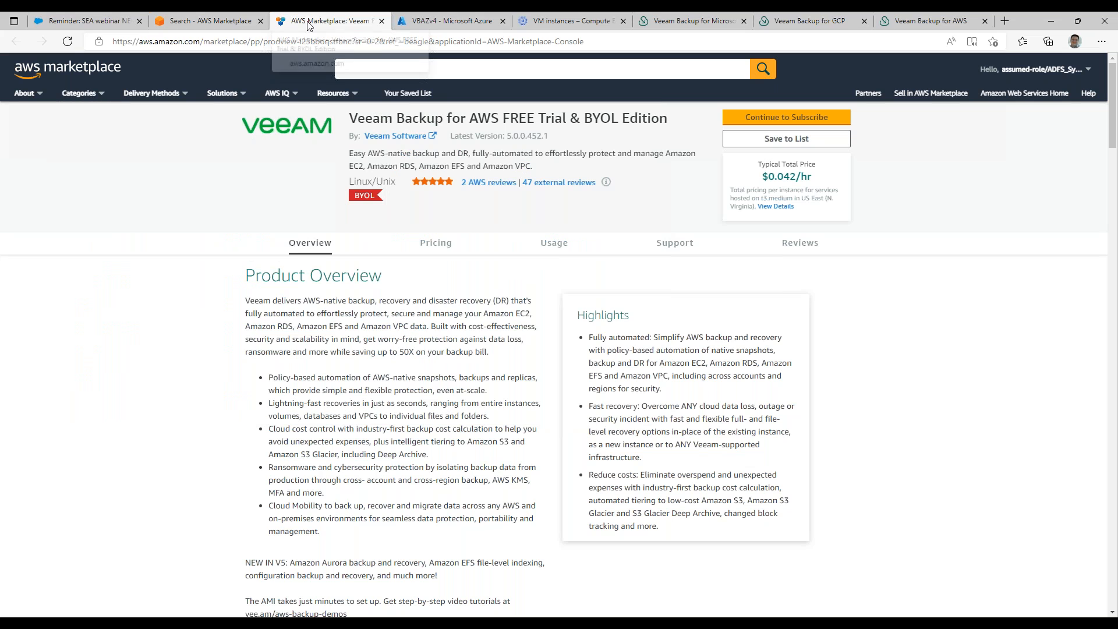
left_click(229, 23)
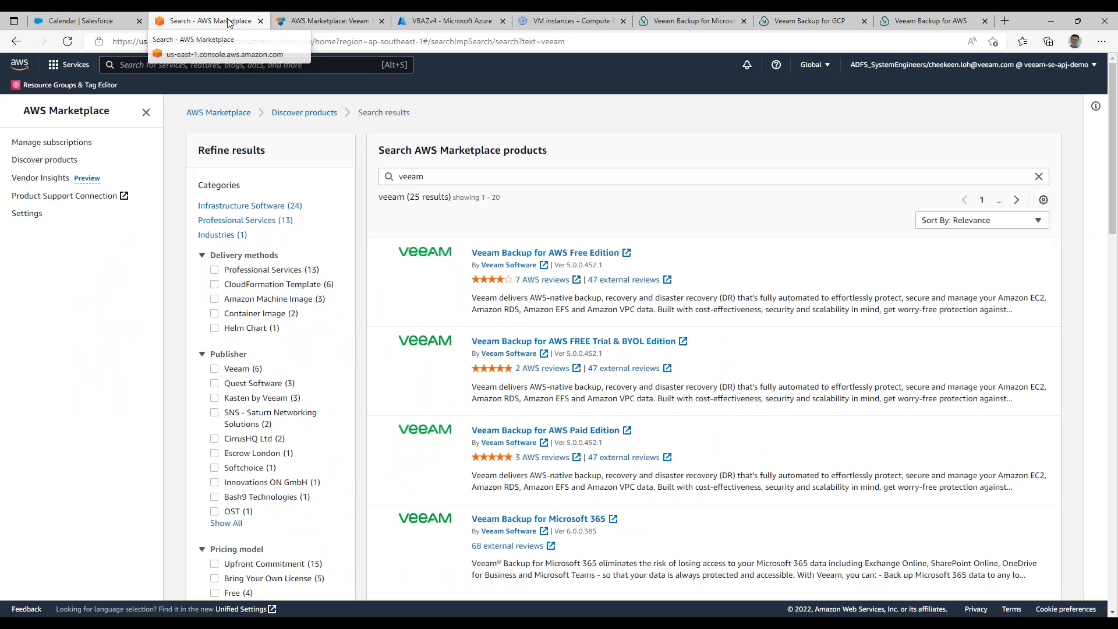
Find the running EC2 instances and select the public IPv4 address of the seakse-VBAWSv5 instance.
left_click(201, 64)
type("ec2")
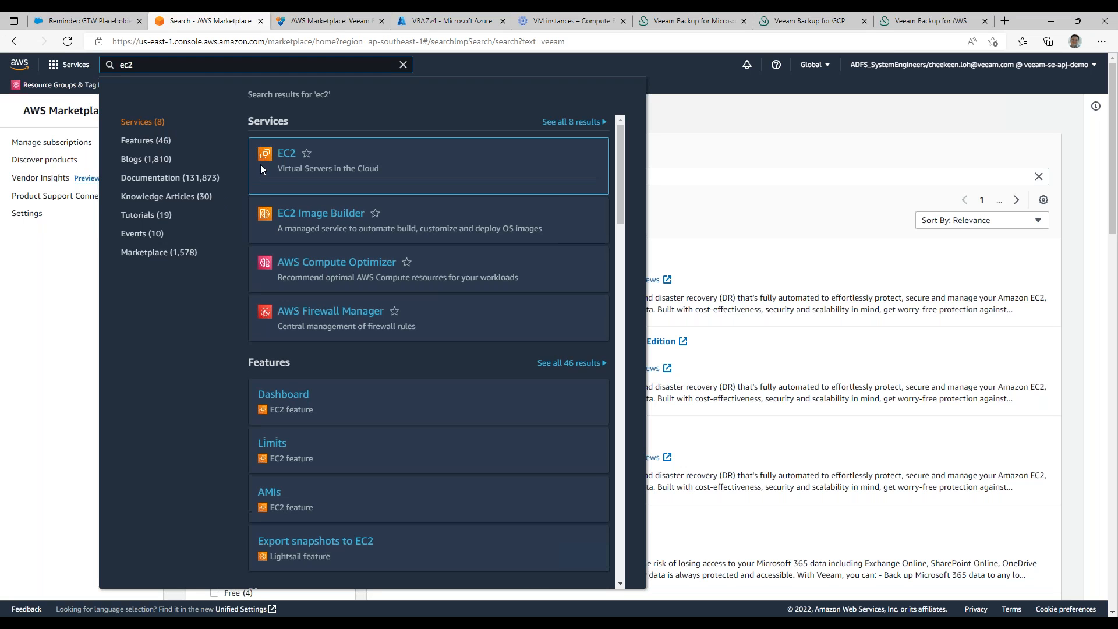
left_click(287, 155)
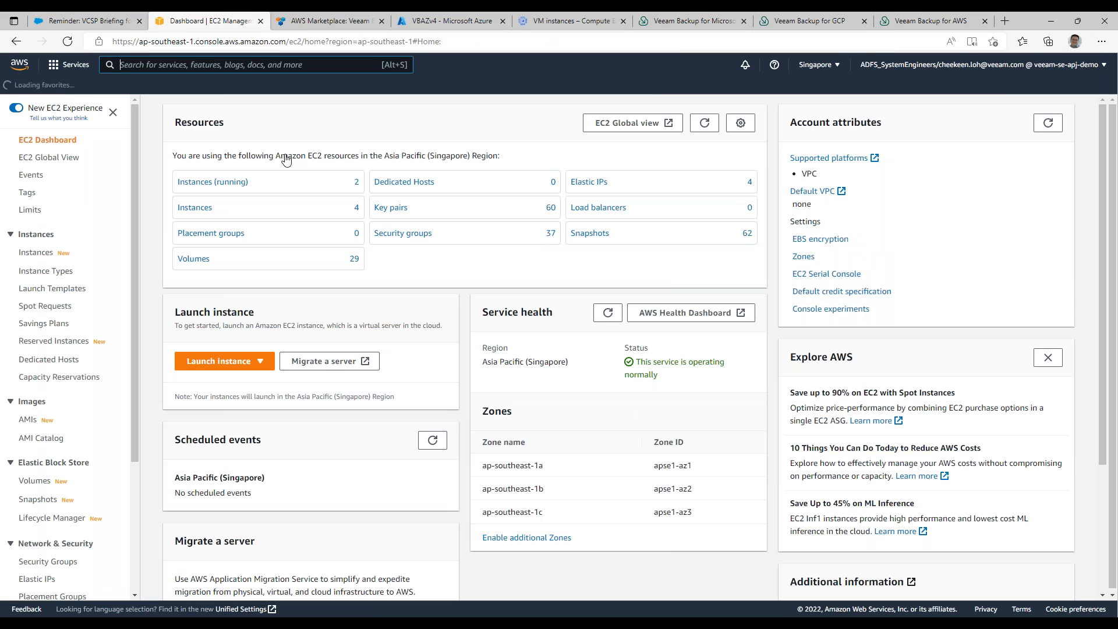
left_click(209, 182)
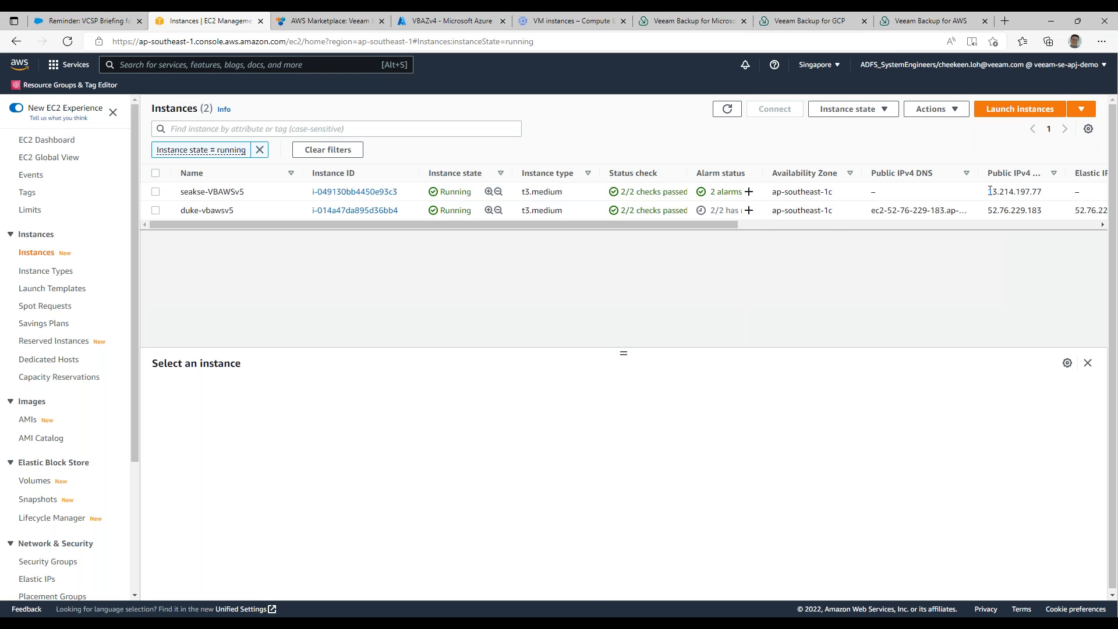
left_click_drag(988, 191, 1038, 195)
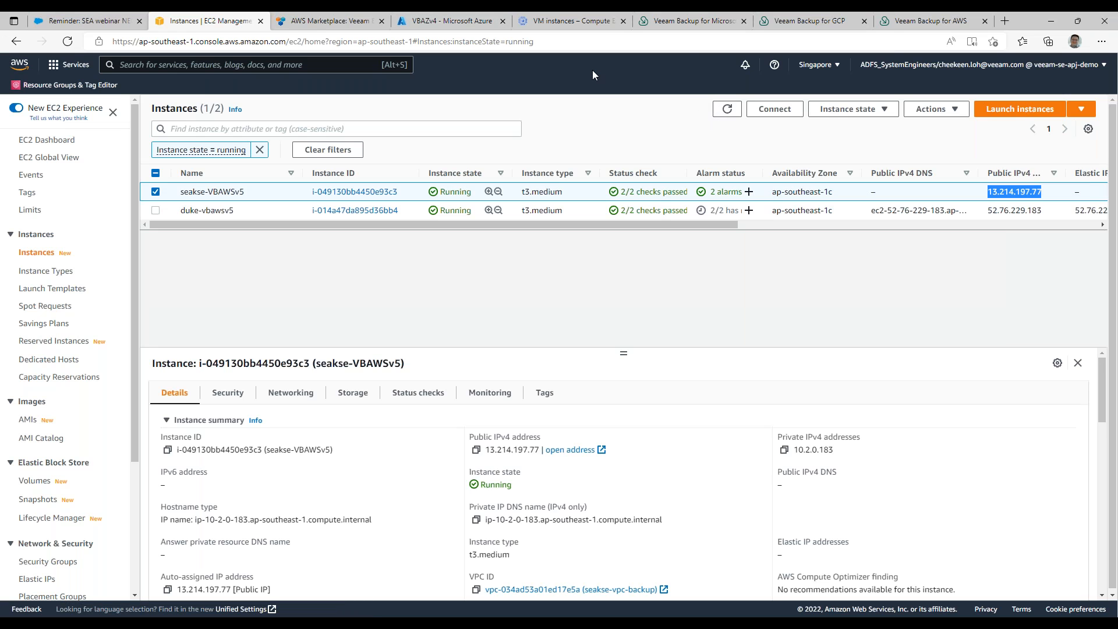
On the Veeam Backup for Microsoft Azure login page, enter the username adminse and the account password.
left_click(696, 20)
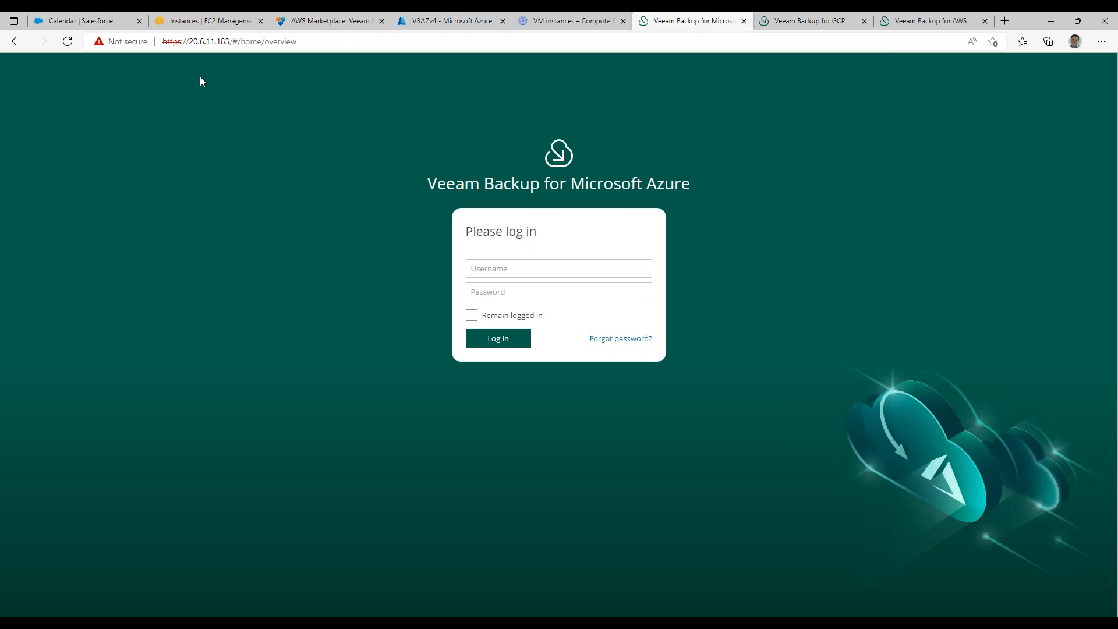
left_click(315, 44)
left_click(334, 40)
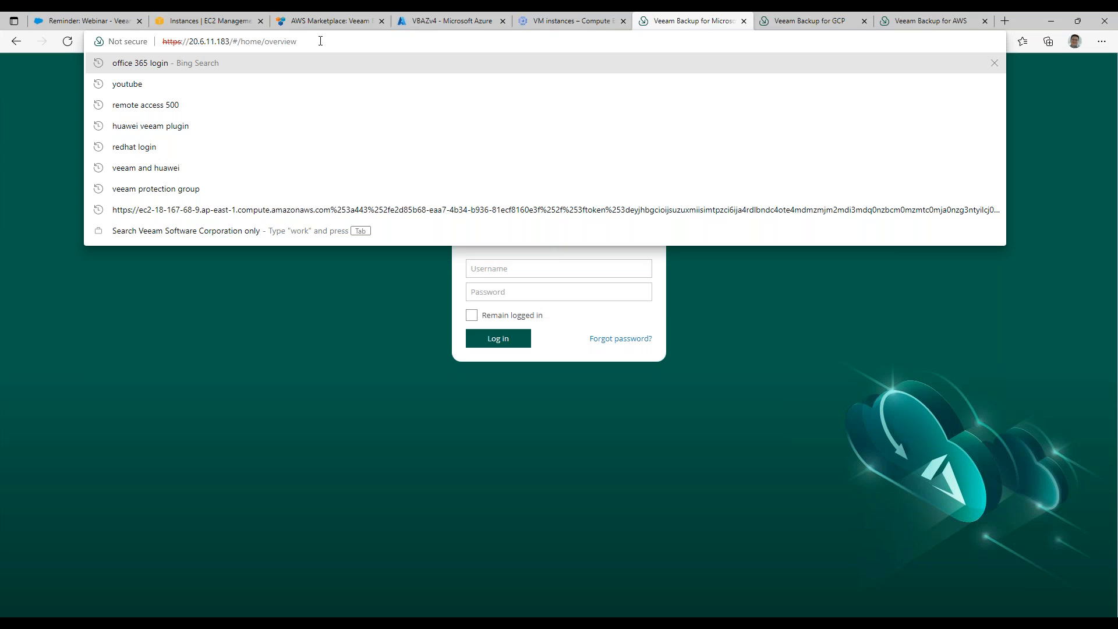
left_click(319, 281)
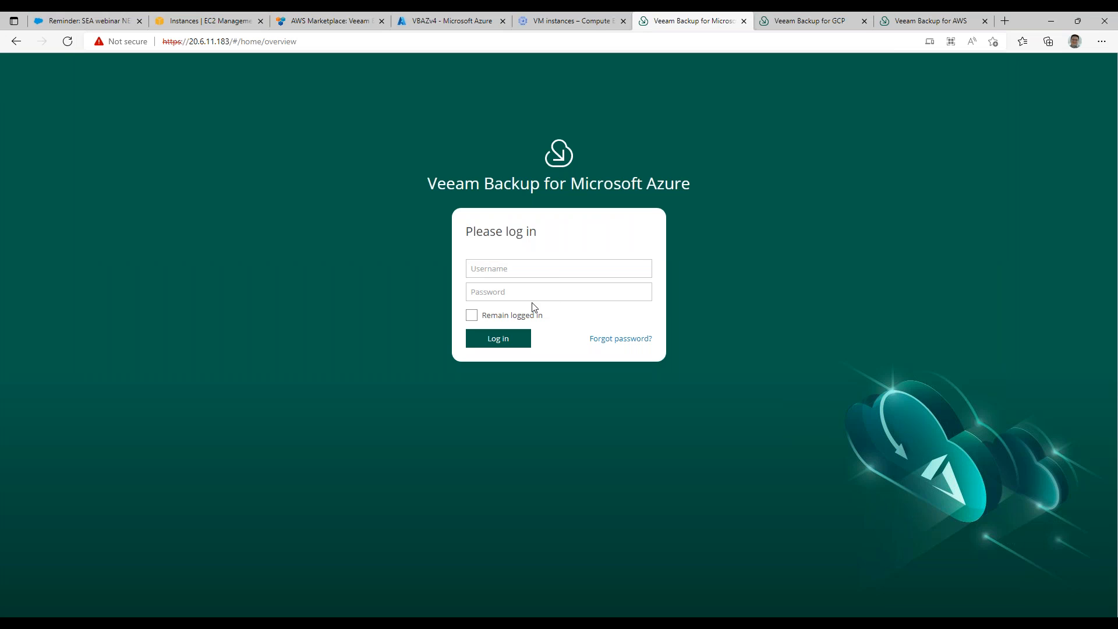
left_click(535, 269)
type("adminse")
left_click(520, 295)
type("****")
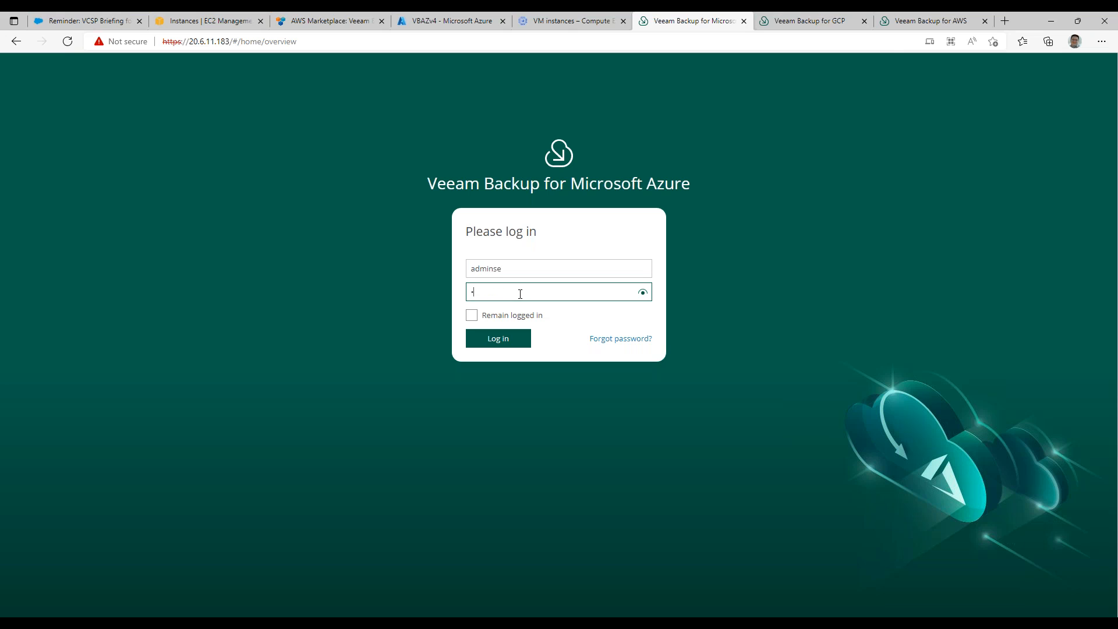
type("****")
Log in to Veeam Backup for AWS as adminse with the account password and review its overview dashboard.
left_click(810, 20)
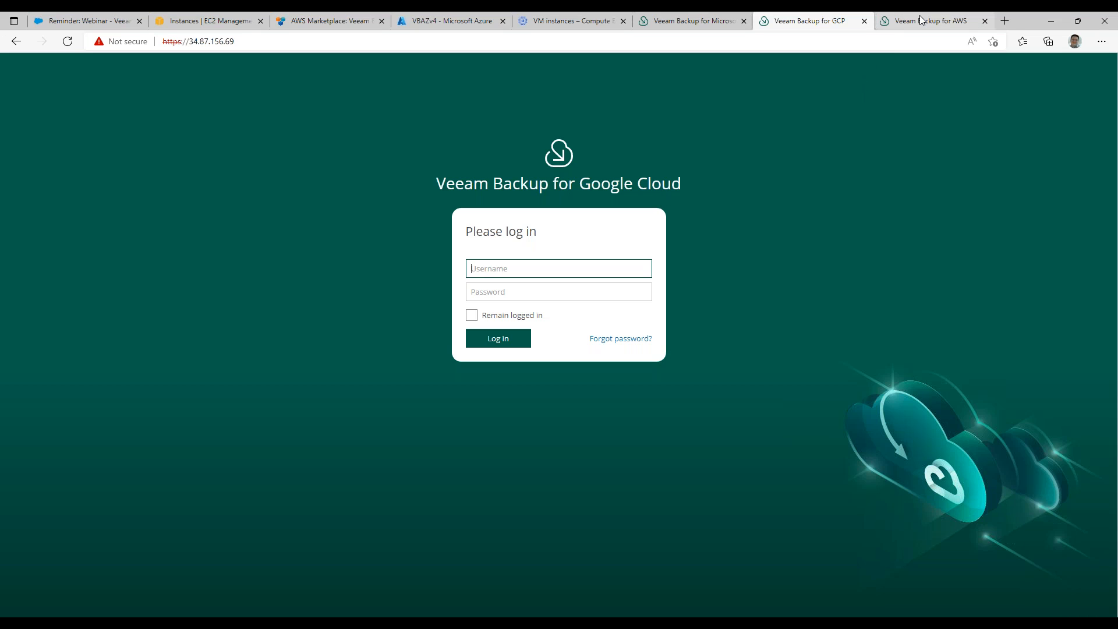
left_click(657, 23)
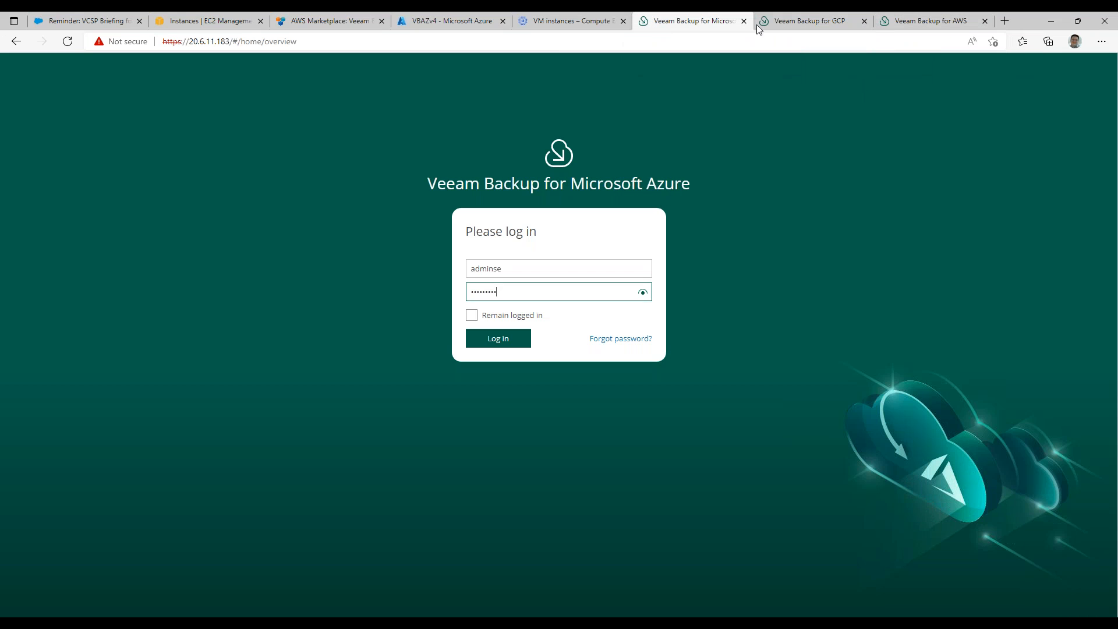
left_click(916, 22)
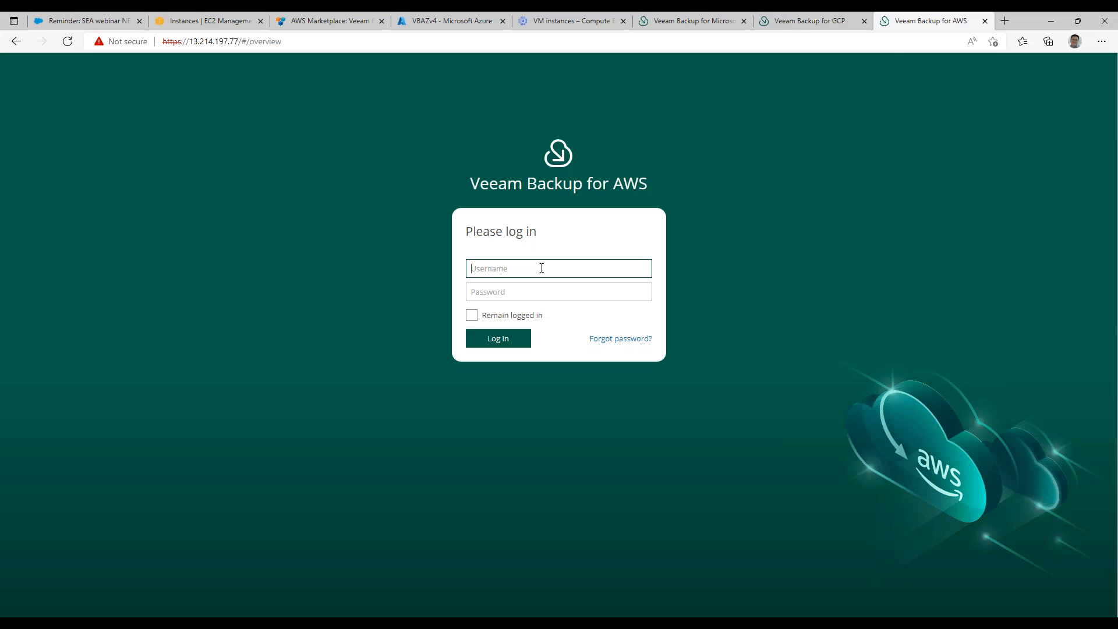
type("adminse")
left_click(534, 295)
type("•••••••")
left_click(504, 341)
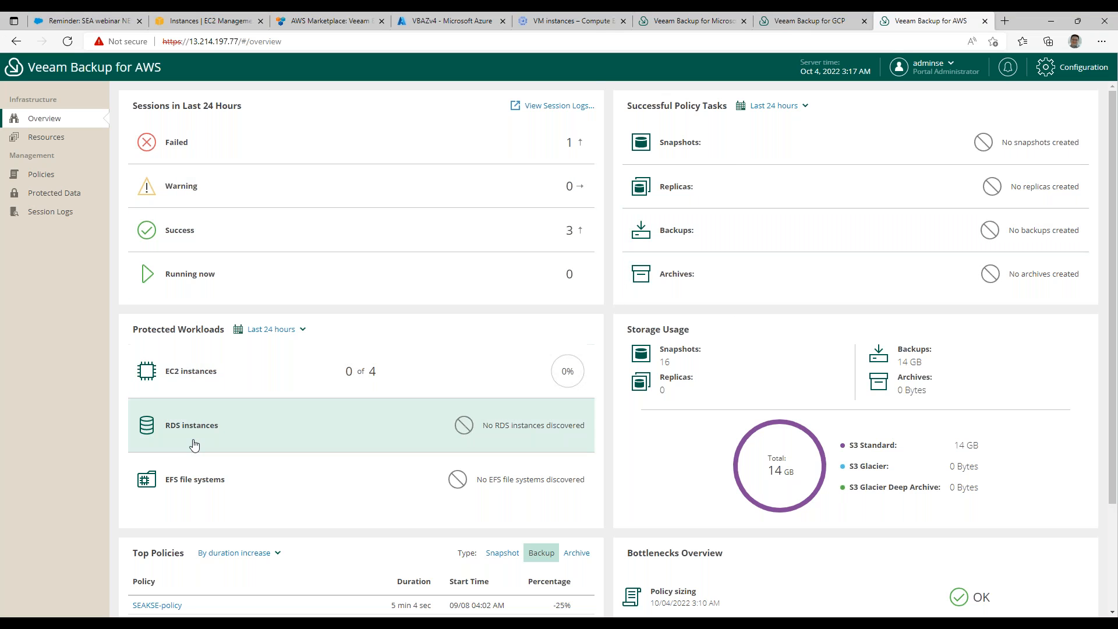
scroll(503, 355, "down", 3)
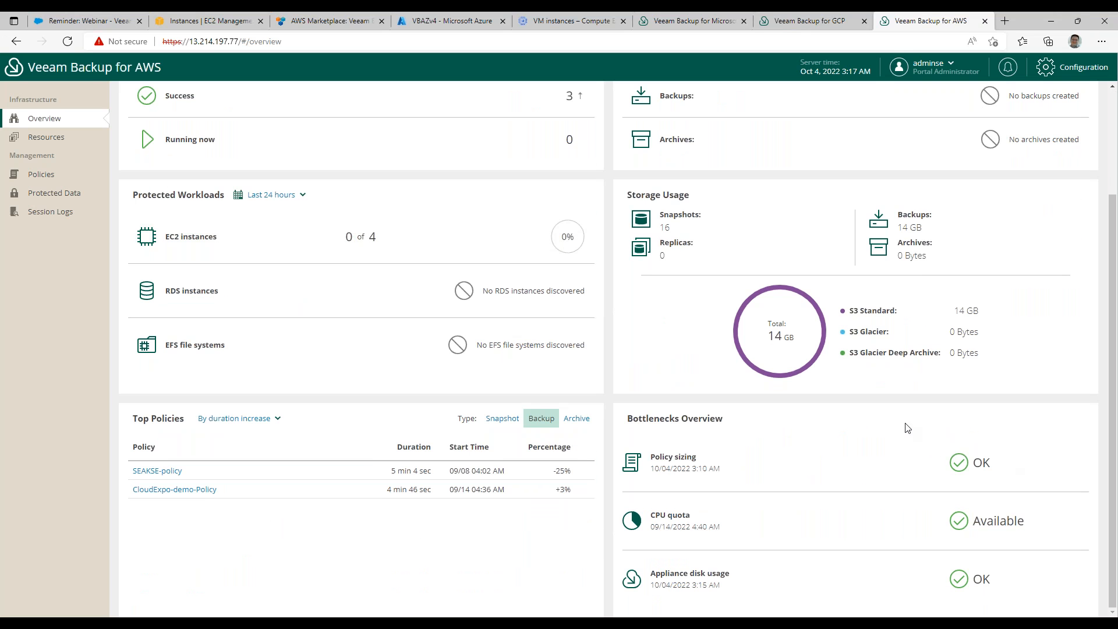
scroll(935, 579, "up", 3)
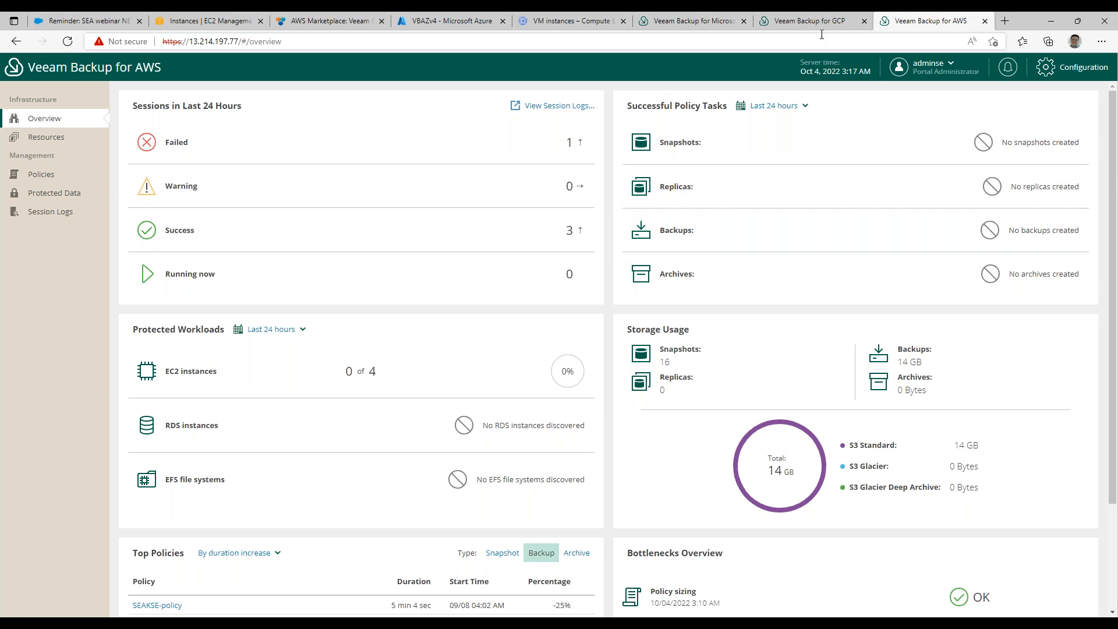
Log in to Veeam Backup for Google Cloud as adminse with the account password and dismiss the security updates notification.
left_click(794, 21)
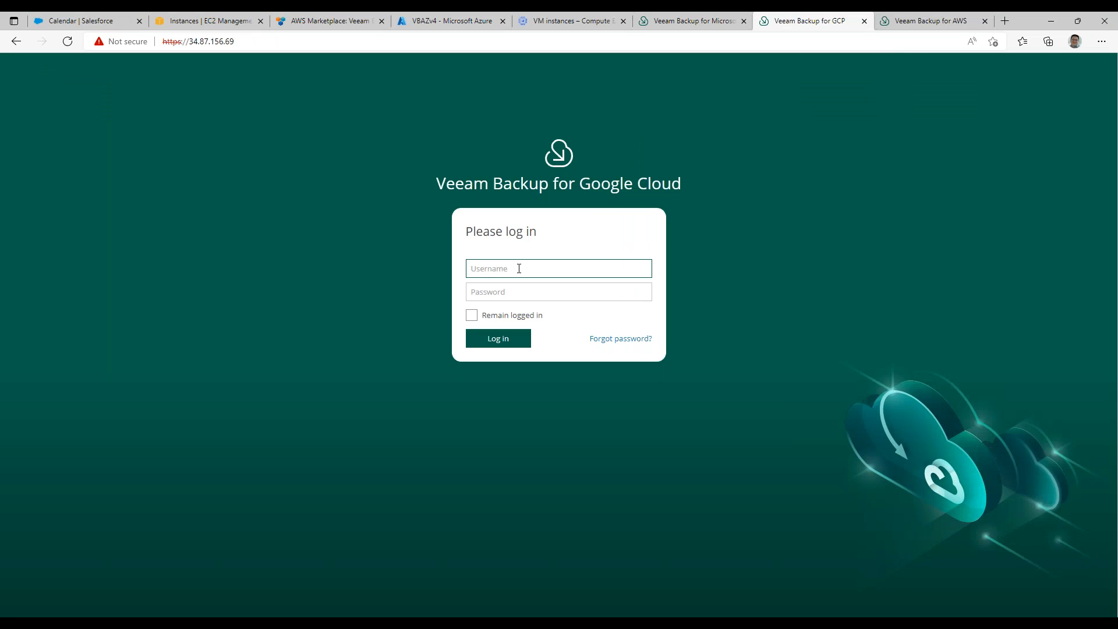
type("adminse")
left_click(516, 291)
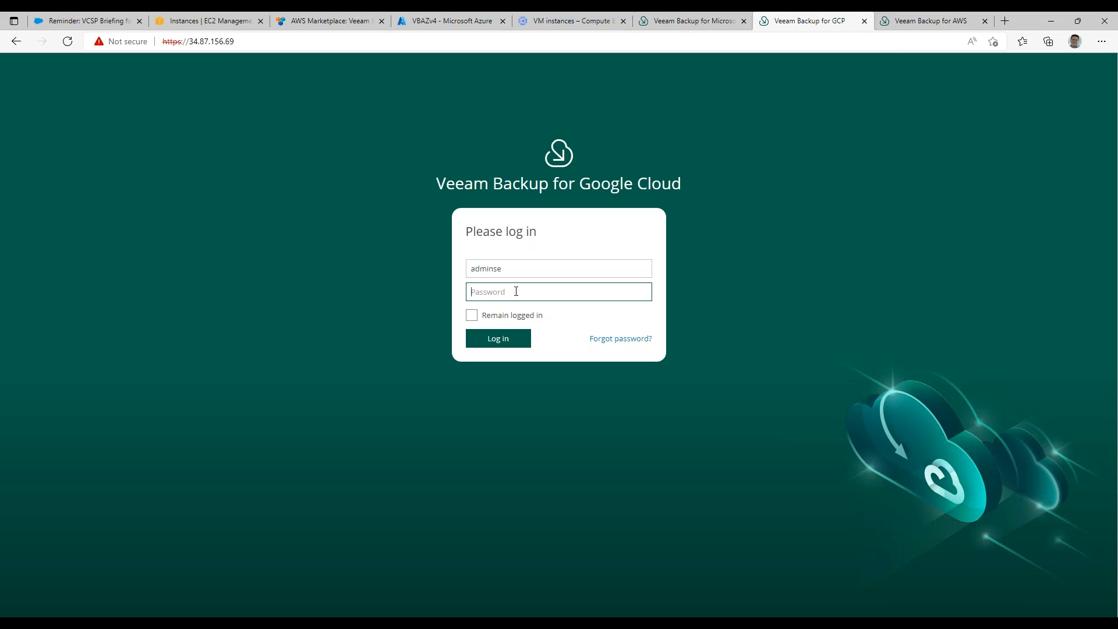
type("••••••")
left_click(509, 341)
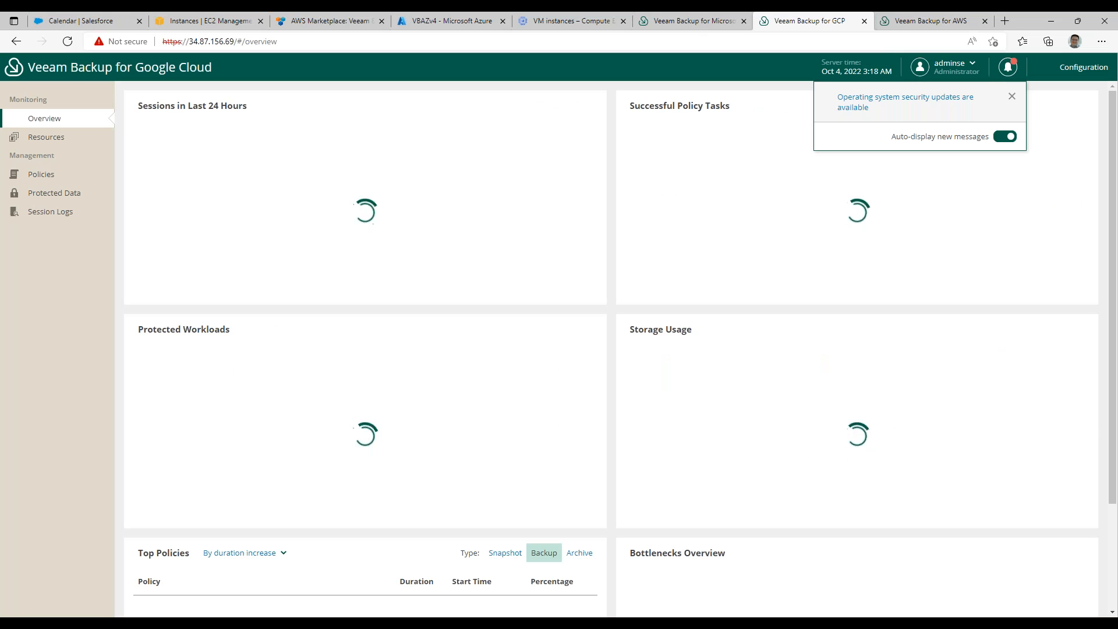
left_click(1012, 96)
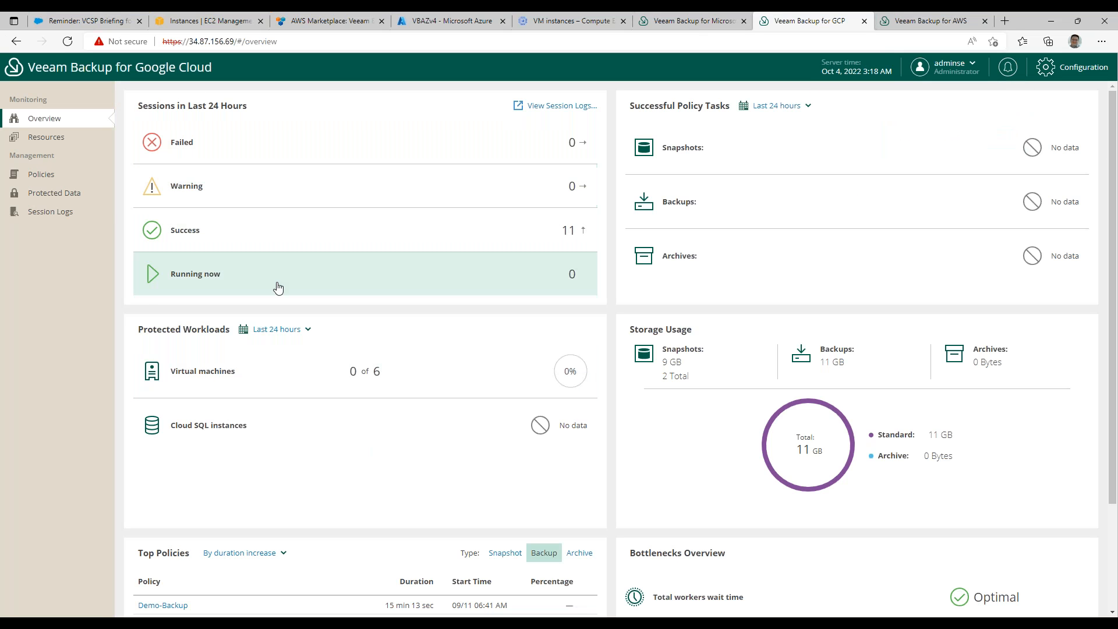
Review the Google Cloud overview dashboard, including protected workloads, storage usage, top policies and bottlenecks.
scroll(276, 288, "down", 3)
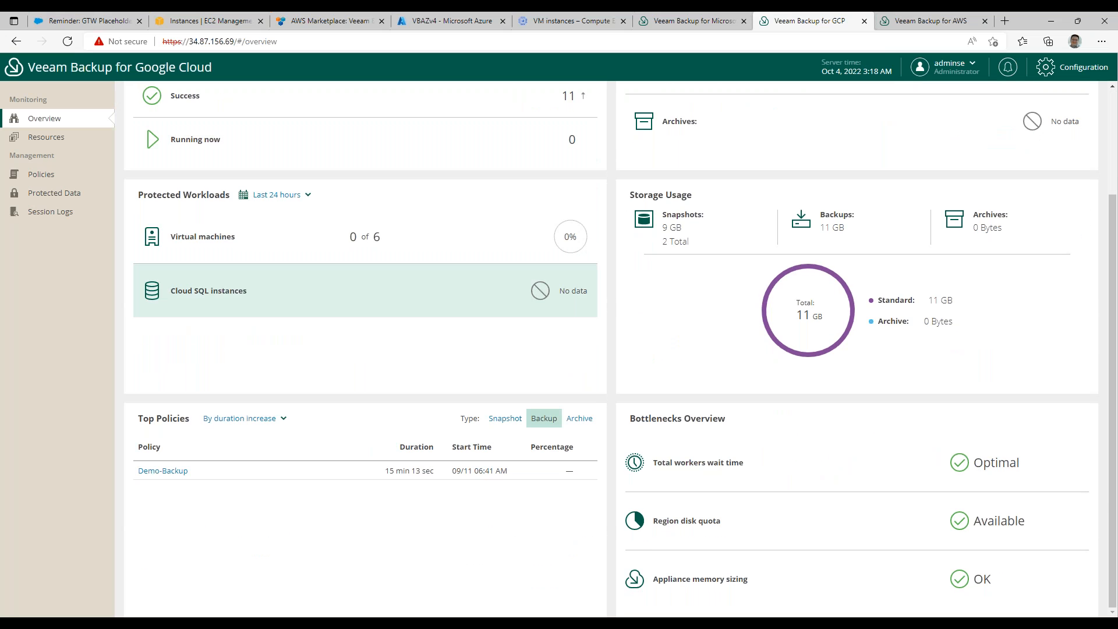
scroll(385, 282, "up", 2)
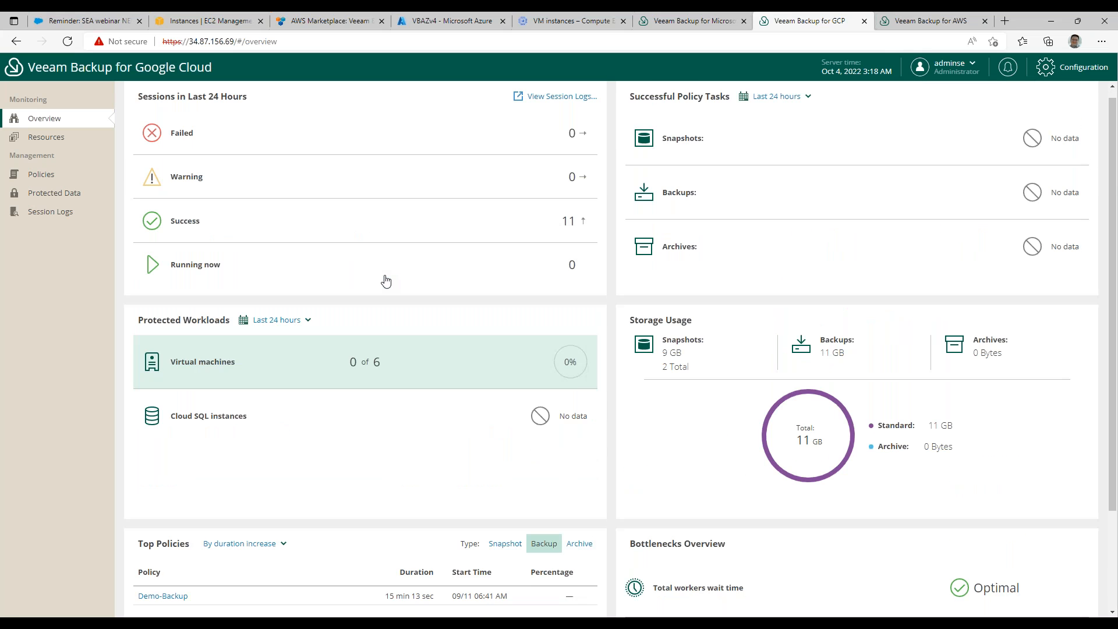
scroll(704, 386, "down", 2)
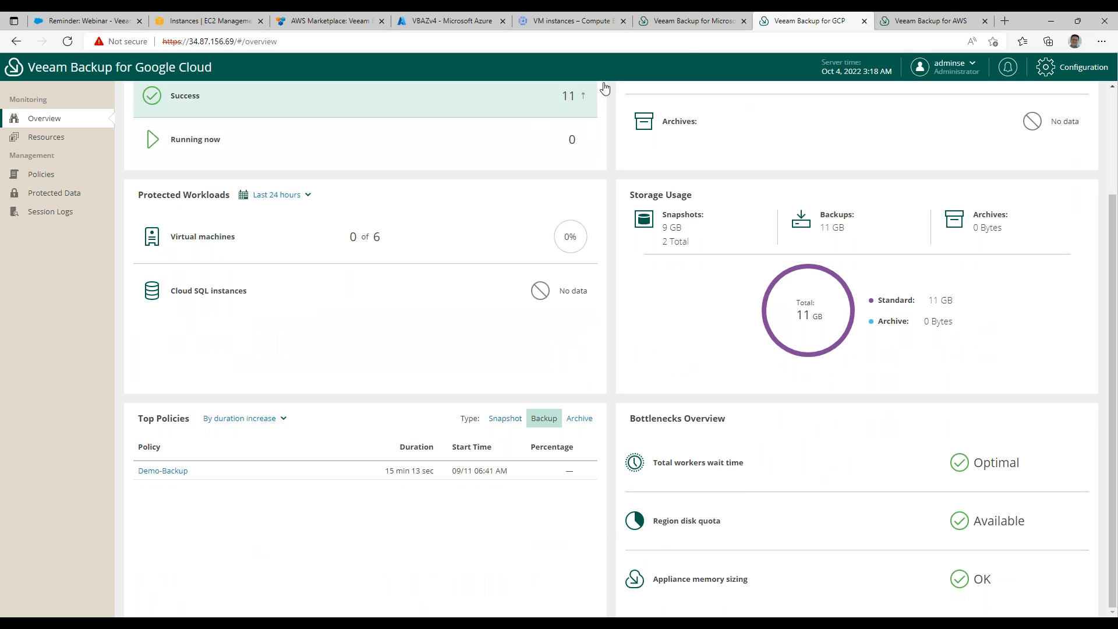
Submit the filled-in Veeam Backup for Microsoft Azure login and review that appliance's overview dashboard.
left_click(683, 23)
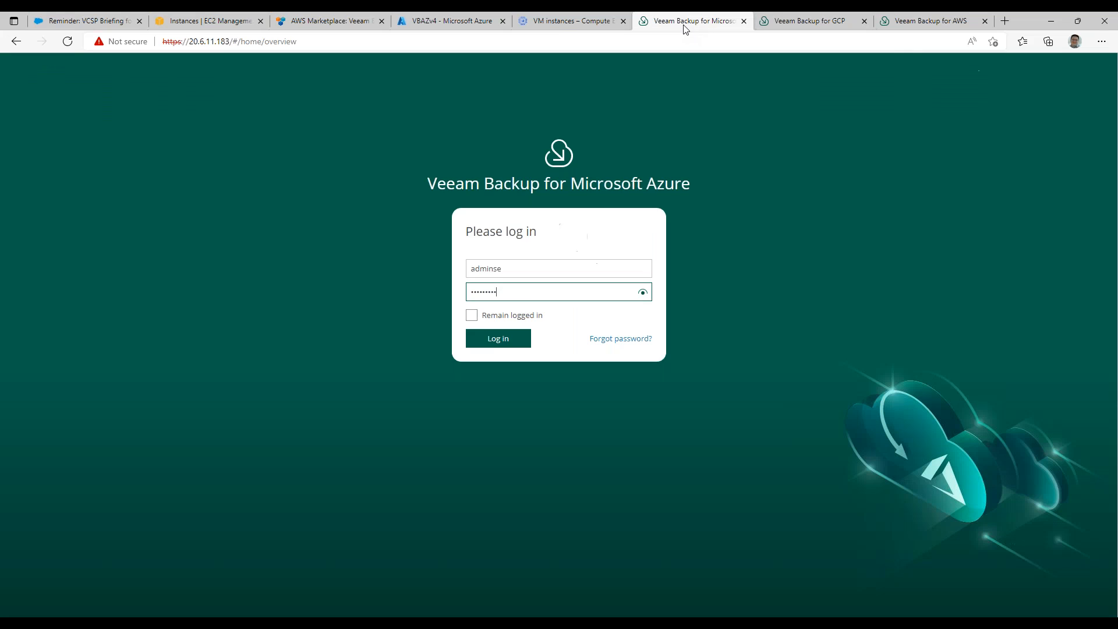
left_click(497, 341)
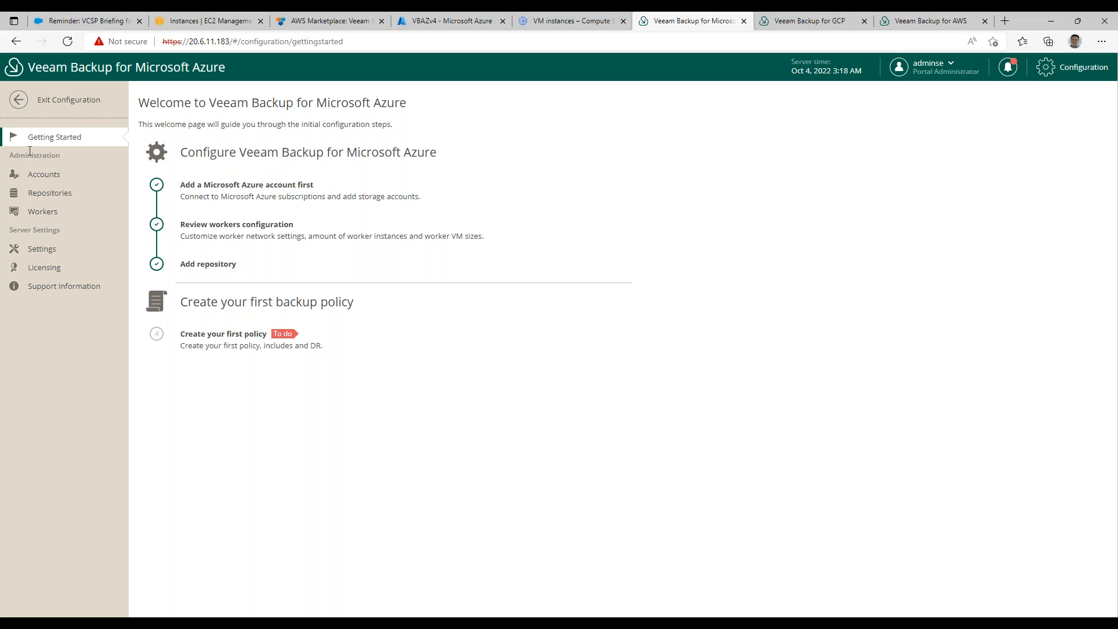
left_click(43, 104)
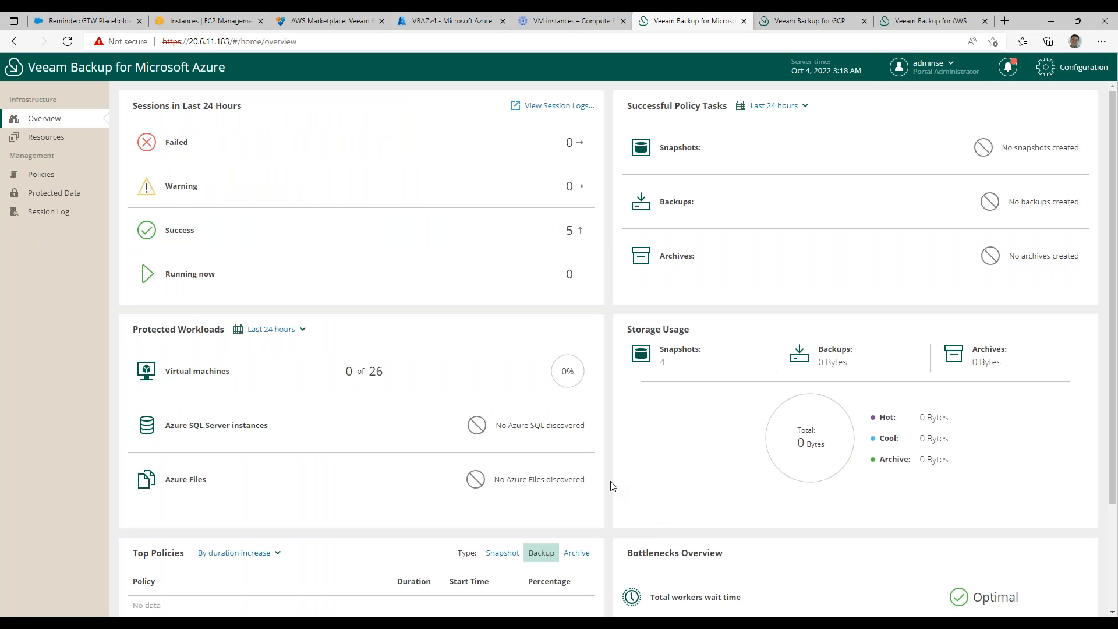
scroll(611, 487, "down", 3)
scroll(612, 487, "up", 3)
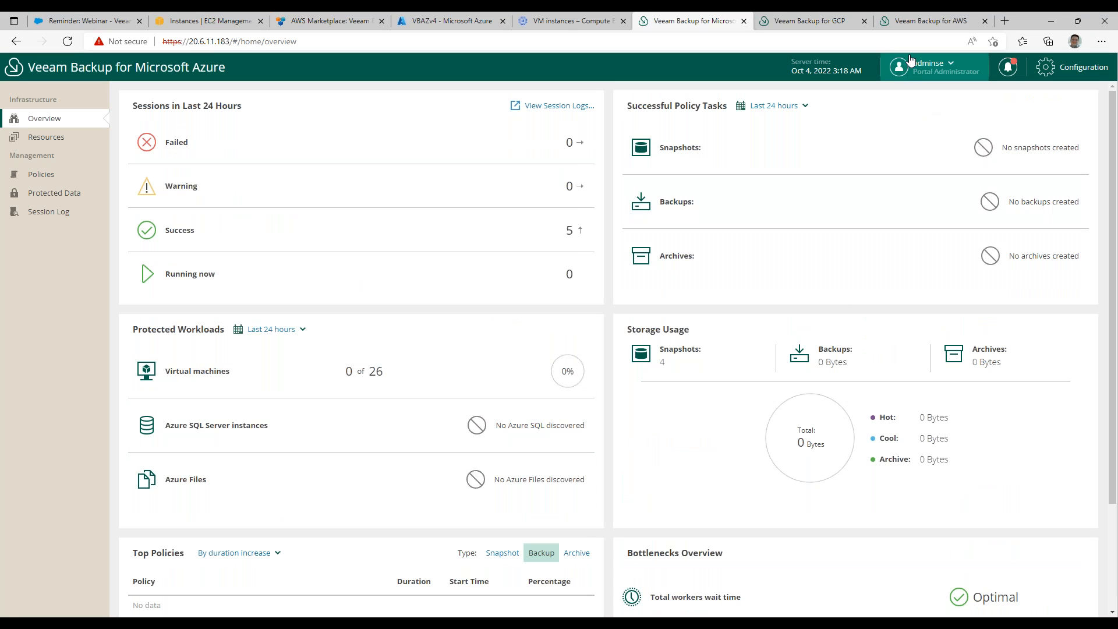
Return to Veeam Backup for AWS and view the IAM roles in its configuration.
left_click(929, 21)
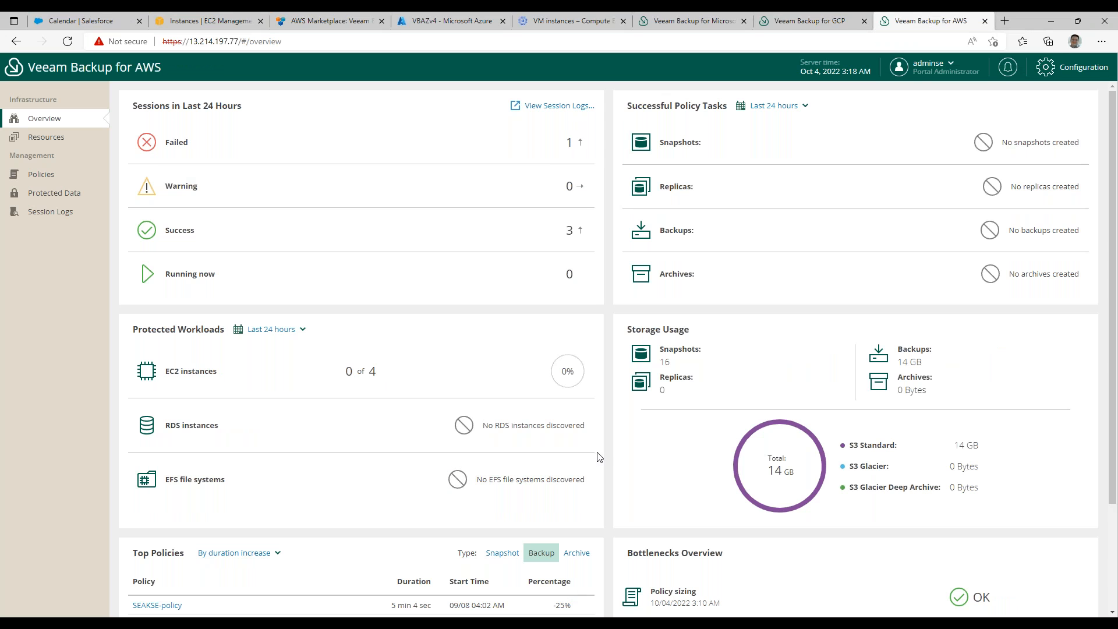
left_click(1069, 70)
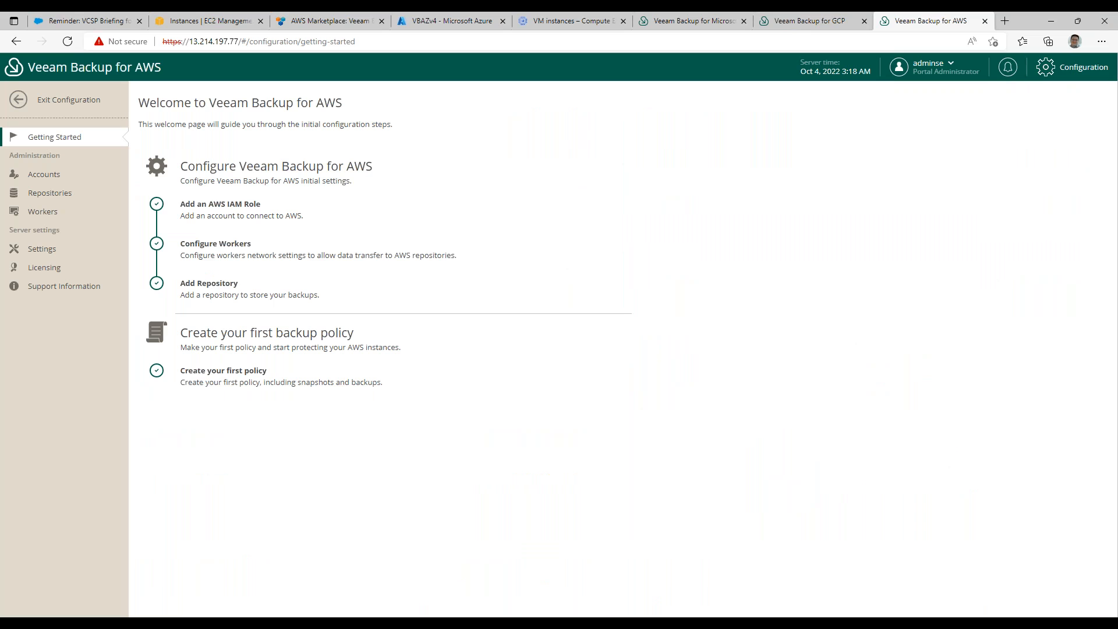
left_click(212, 210)
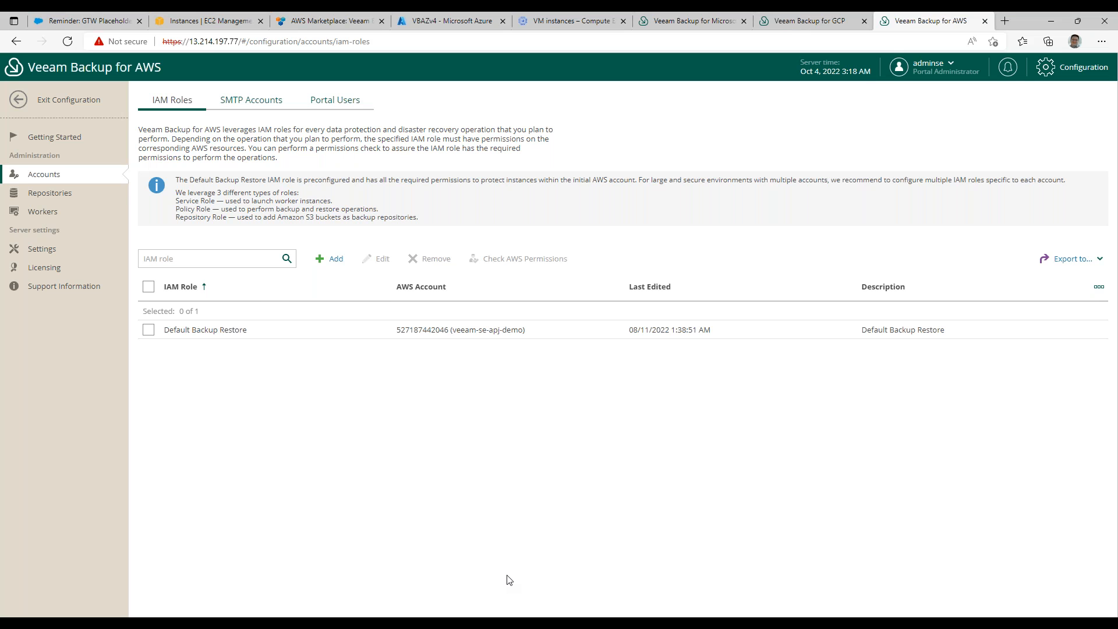
Open the SEAKSEBucket repository for editing and check the permissions of its Default Backup Restore IAM role.
left_click(62, 198)
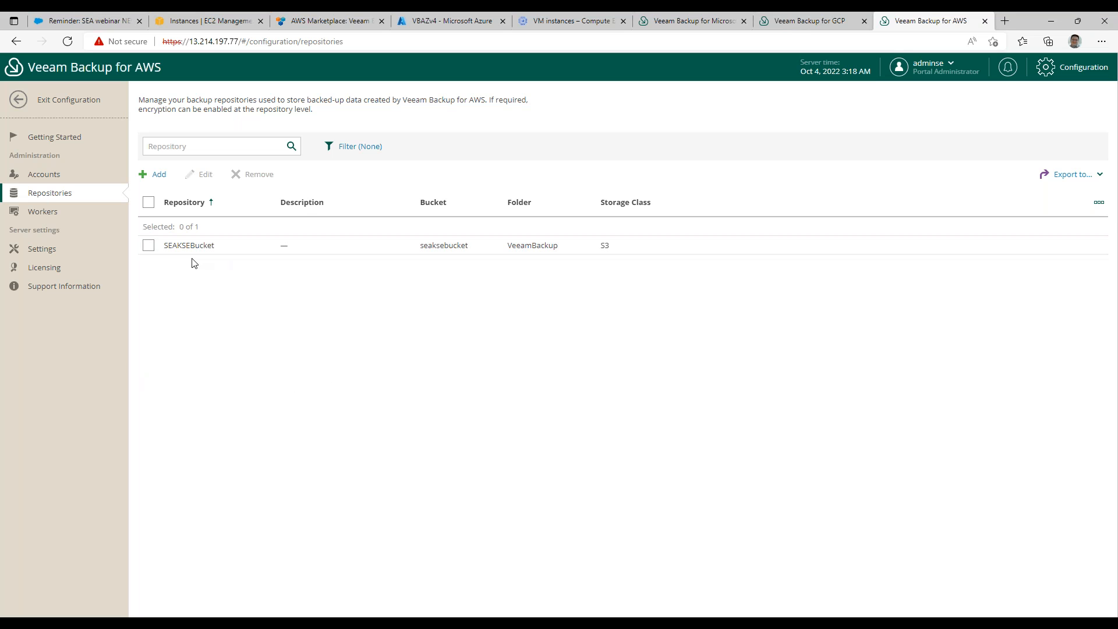
left_click(148, 247)
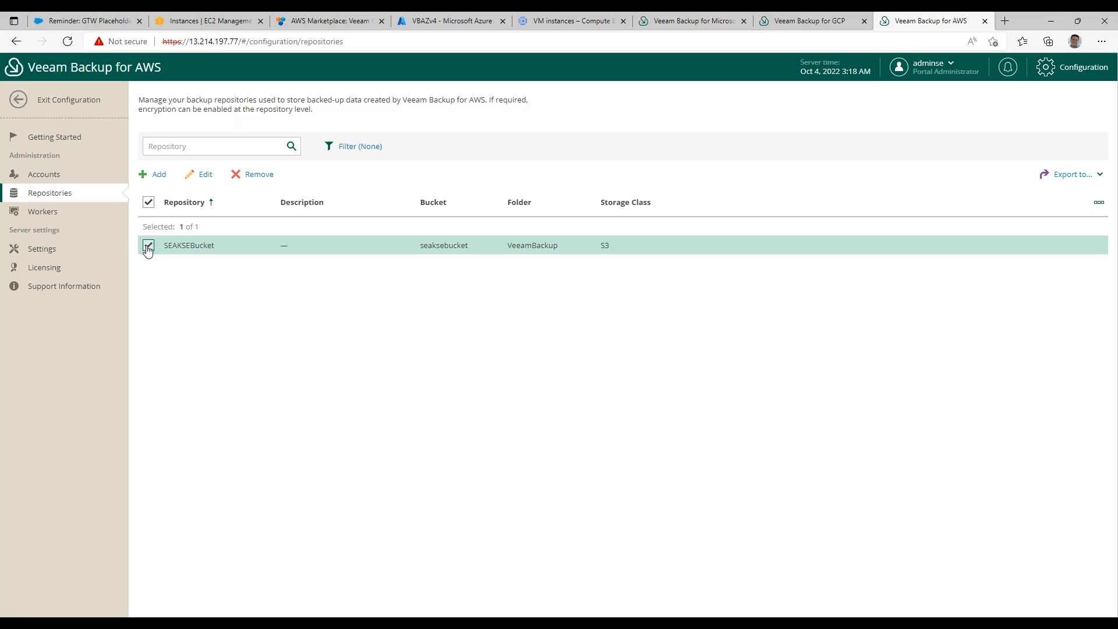
left_click(205, 175)
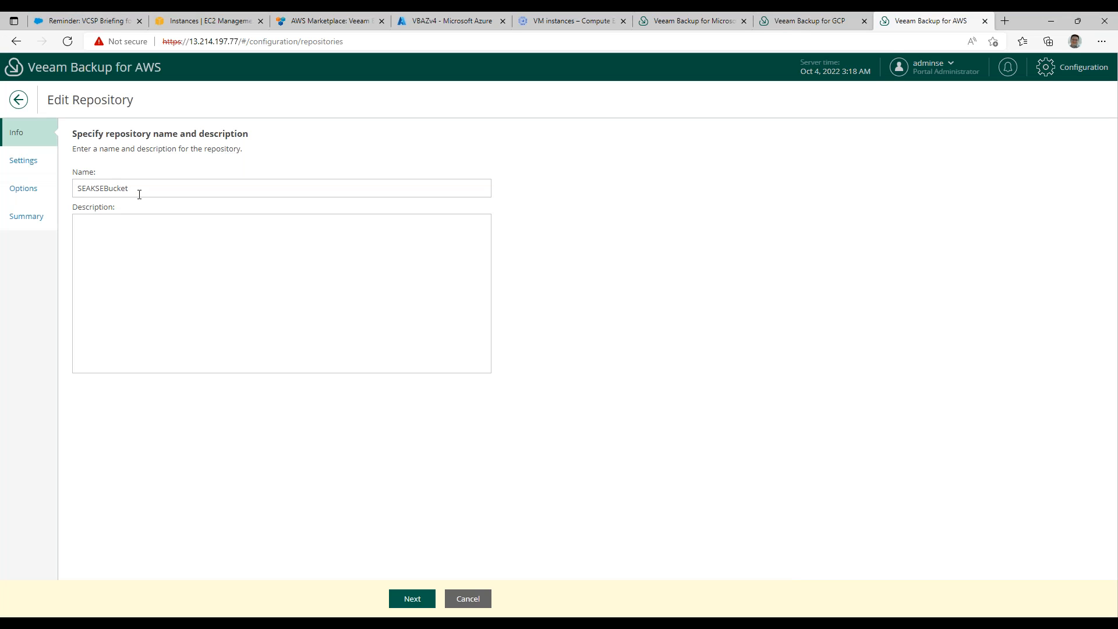
left_click(413, 599)
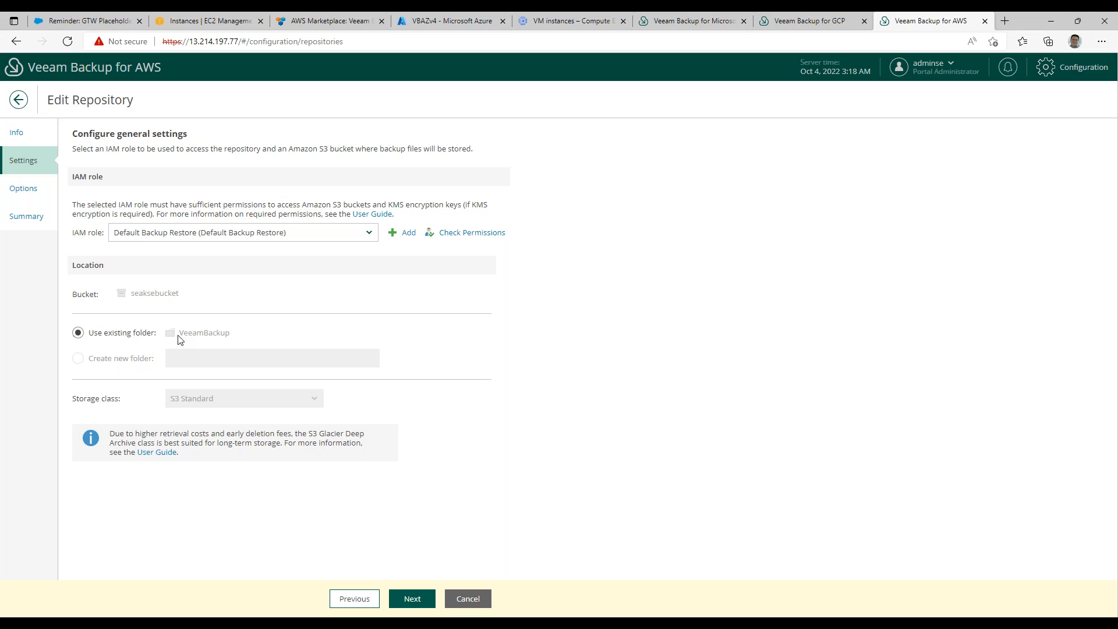
left_click(415, 603)
left_click(456, 235)
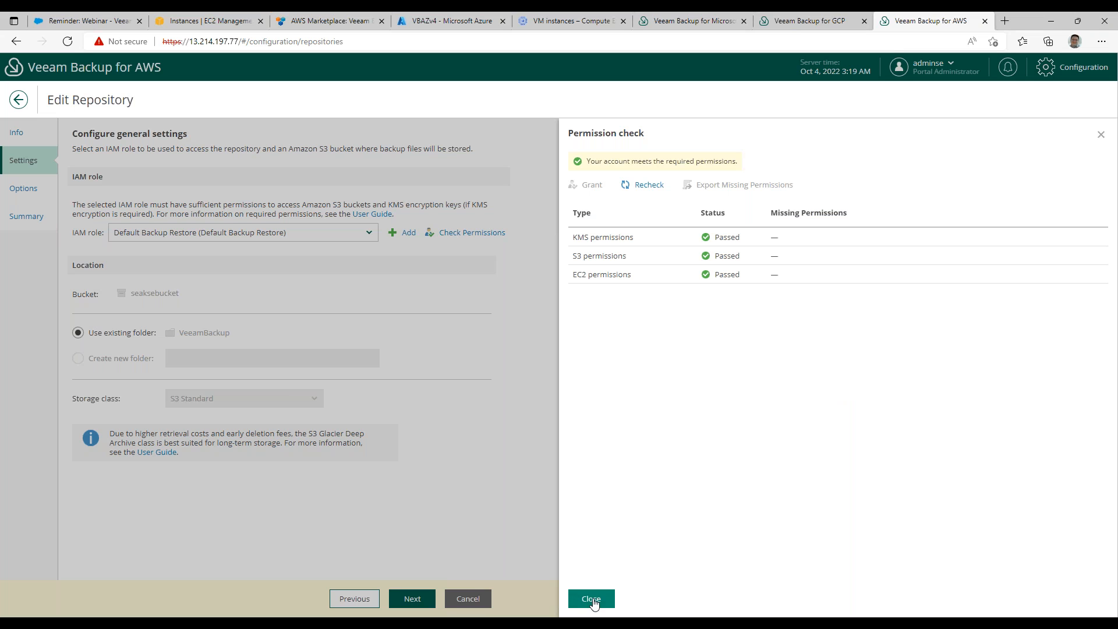
Close the permission check, review the SEAKSEBucket repository's encryption options and summary, and finish the repository edit.
left_click(591, 598)
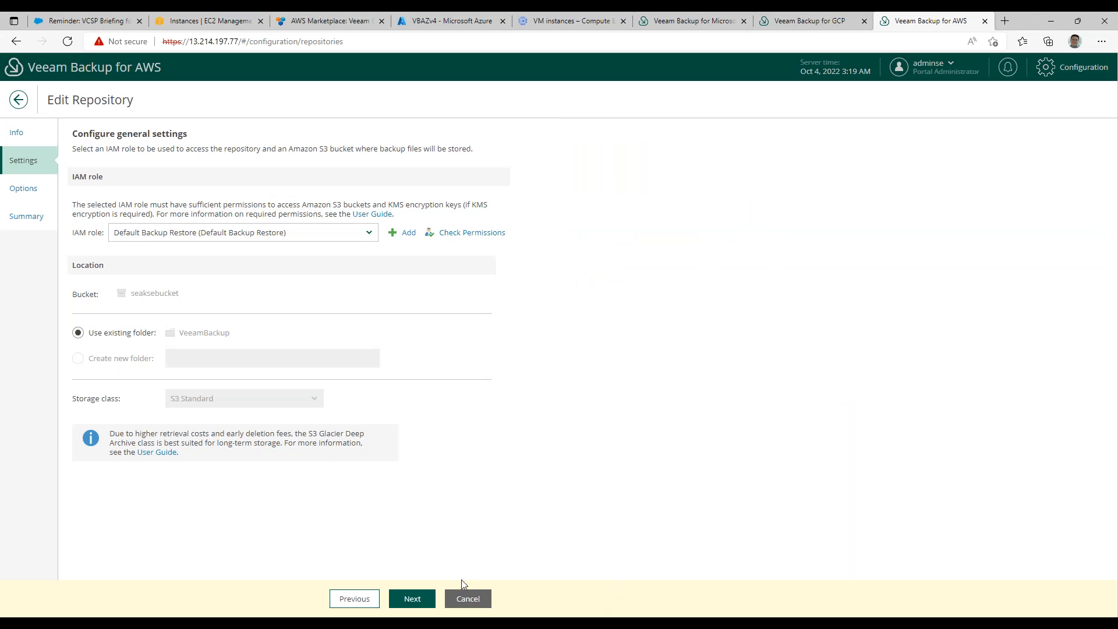
left_click(412, 600)
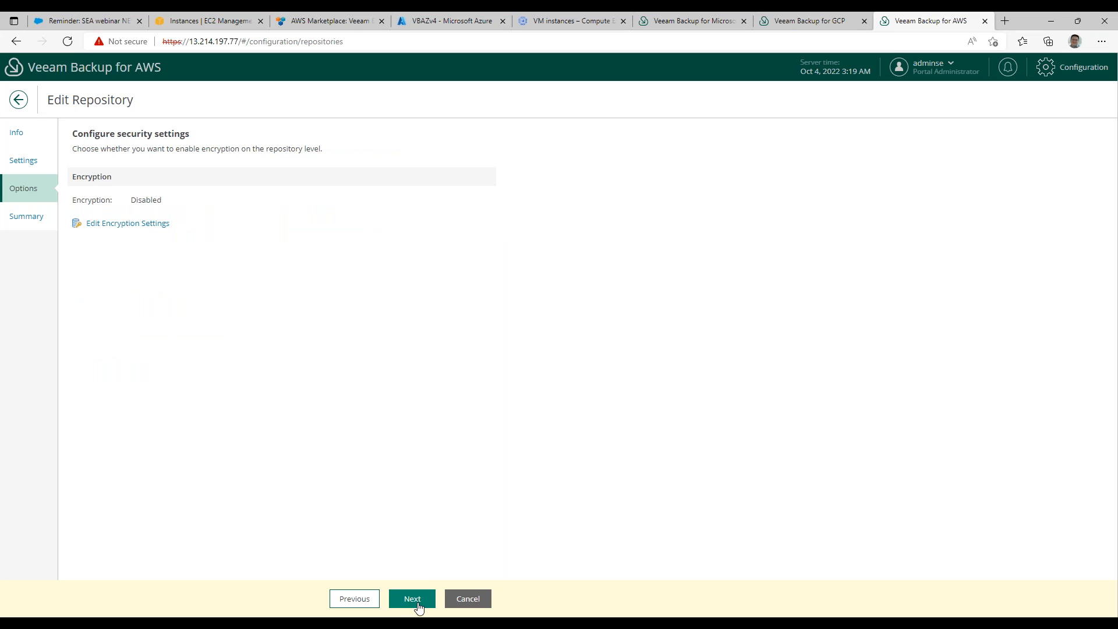
left_click(414, 604)
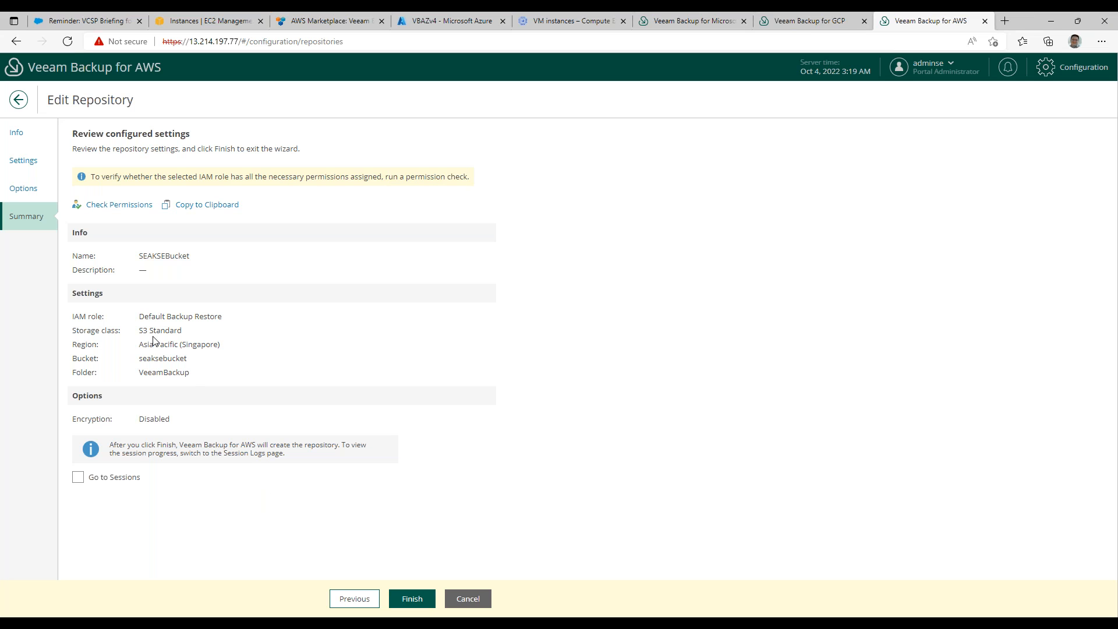
left_click(412, 598)
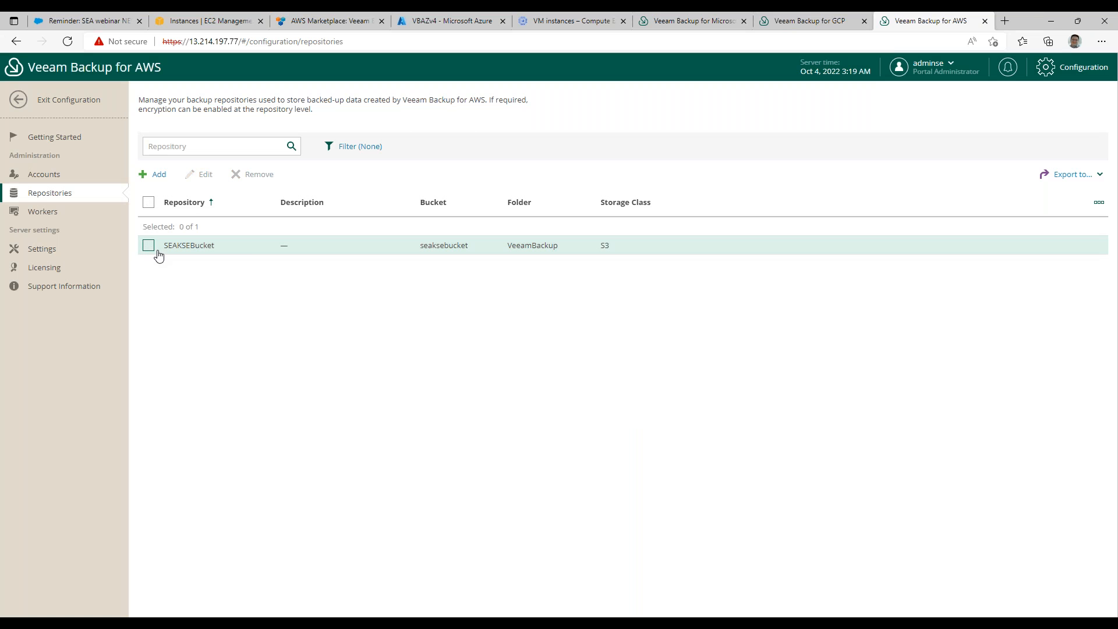
Start adding worker profiles and select Asia Pacific (Singapore) as the region.
left_click(51, 216)
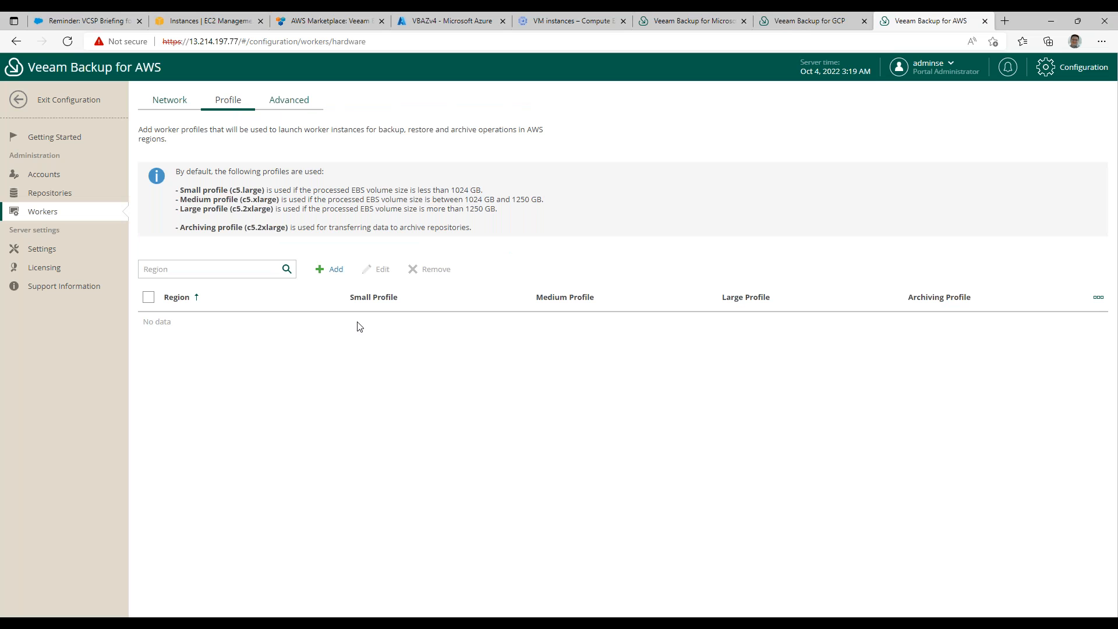
left_click(332, 270)
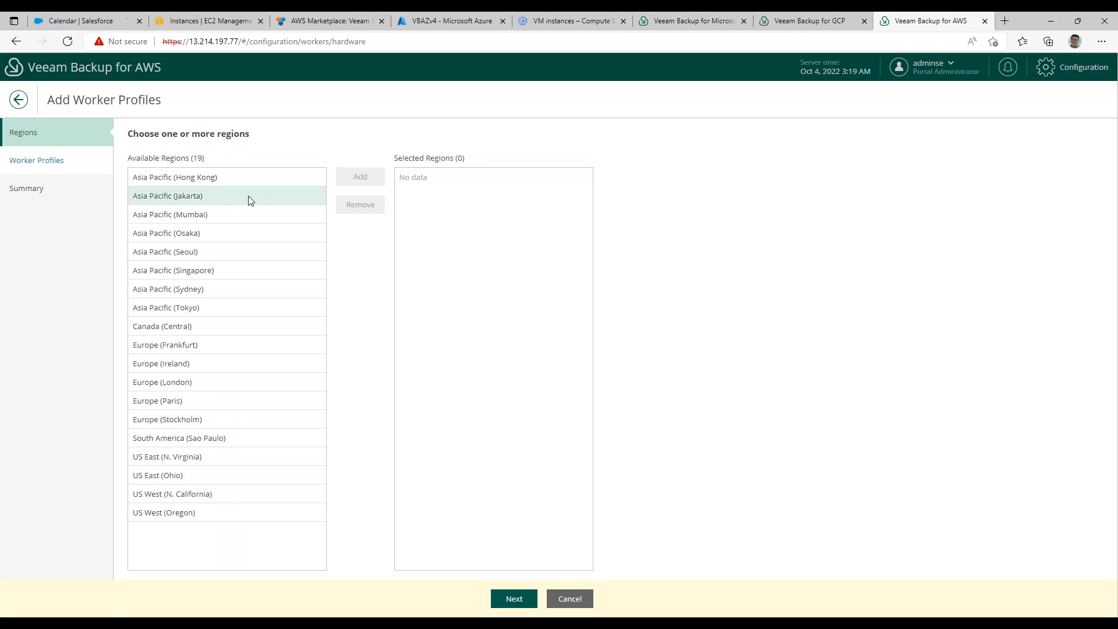
left_click(215, 272)
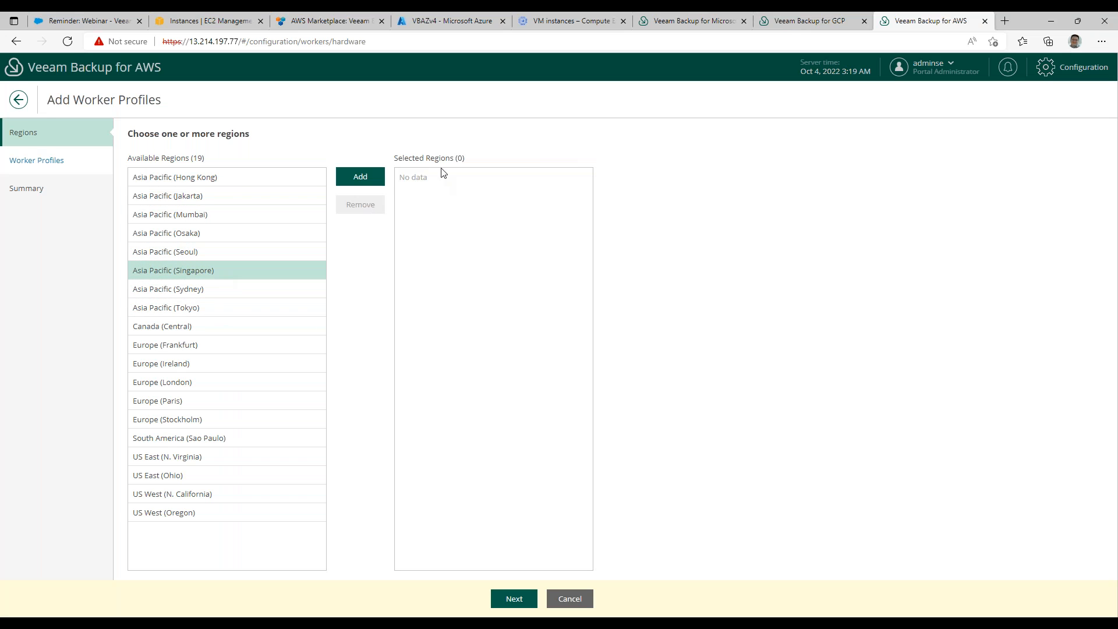
left_click(361, 176)
left_click(516, 603)
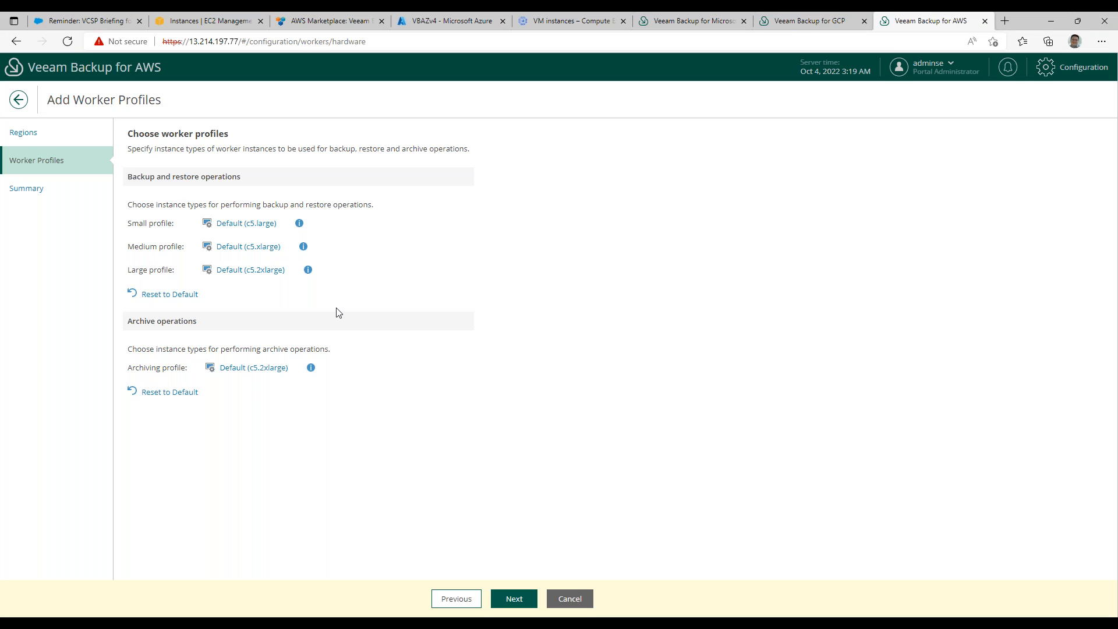
Look through the instance types for the large profile, keep all default worker profiles and finish adding them.
mouse_move(300, 228)
left_click(251, 271)
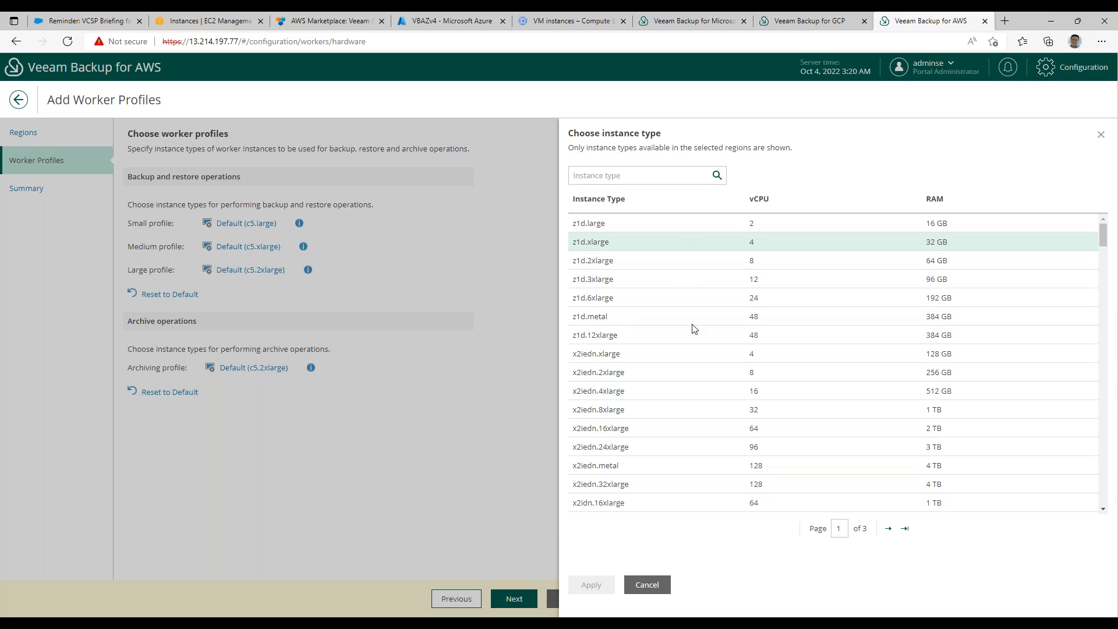
left_click(659, 586)
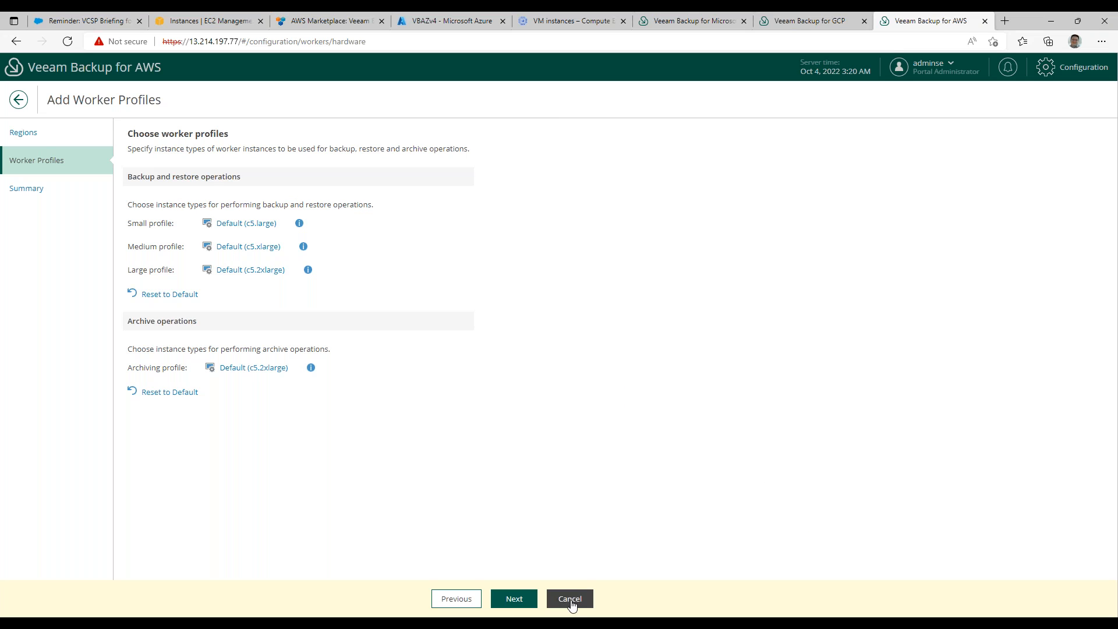
left_click(515, 599)
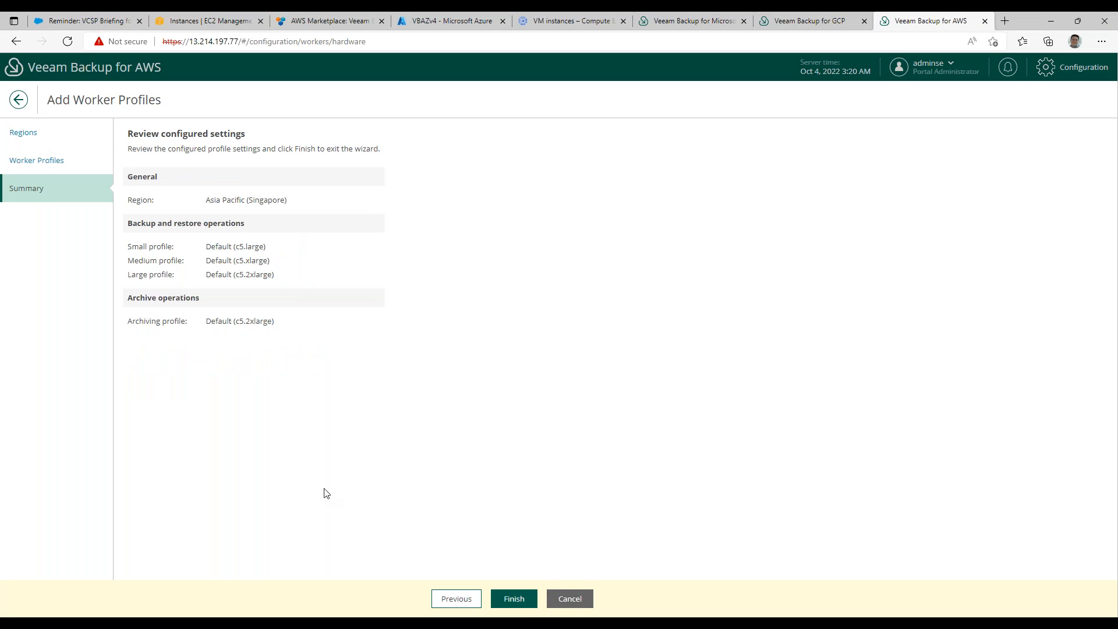
left_click(521, 604)
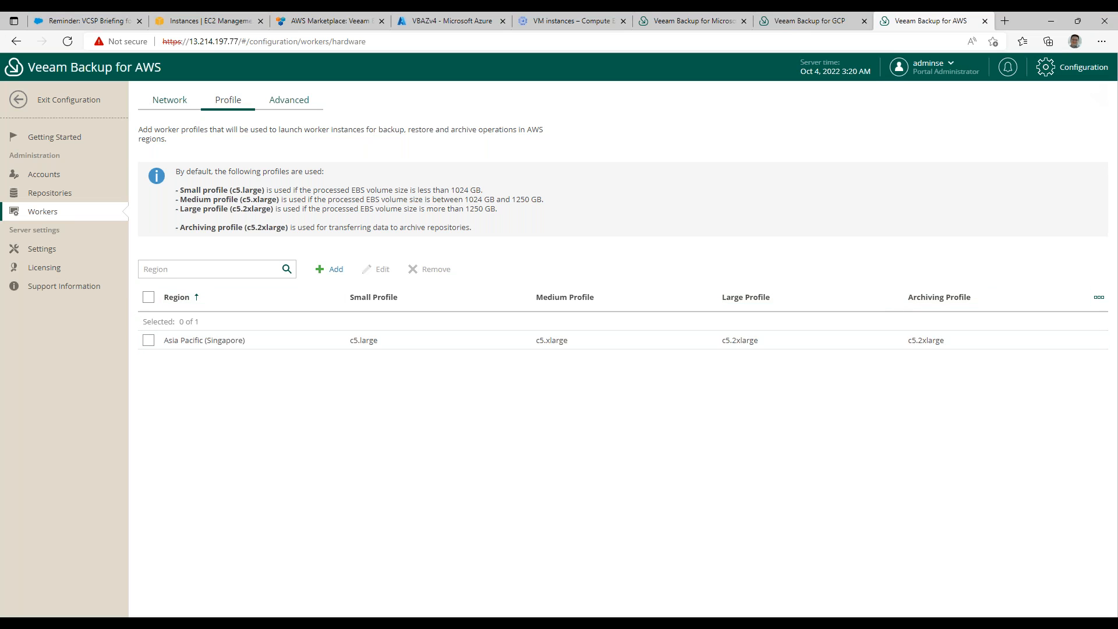
Exit the configuration and review the EC2, RDS, VPC and EFS backup policies, ending on the EC2 list.
left_click(64, 105)
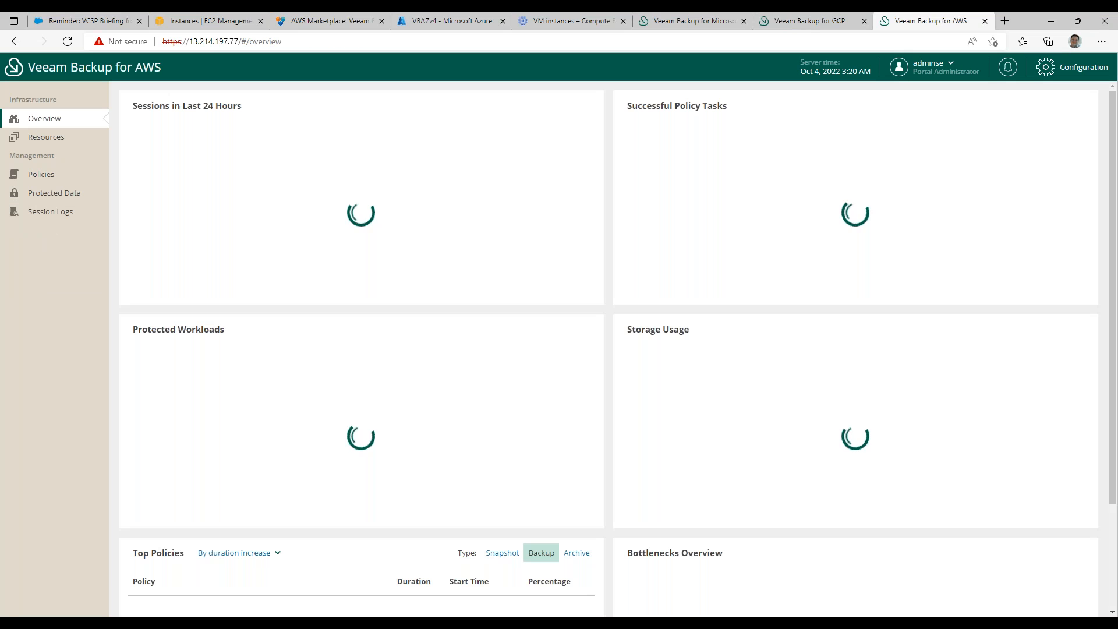
left_click(41, 174)
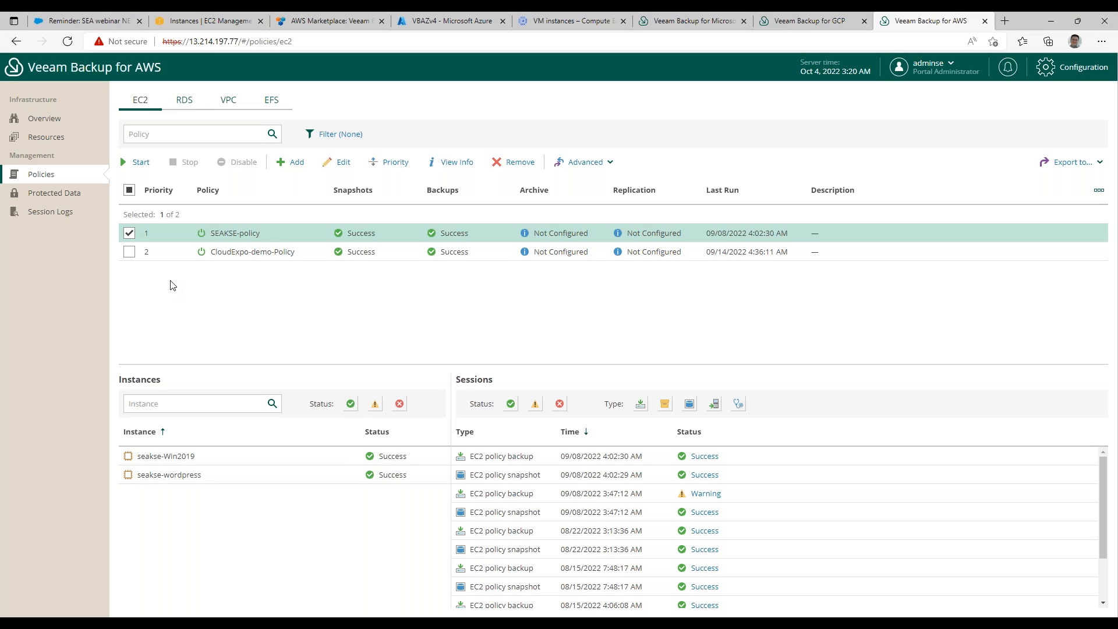
left_click(184, 99)
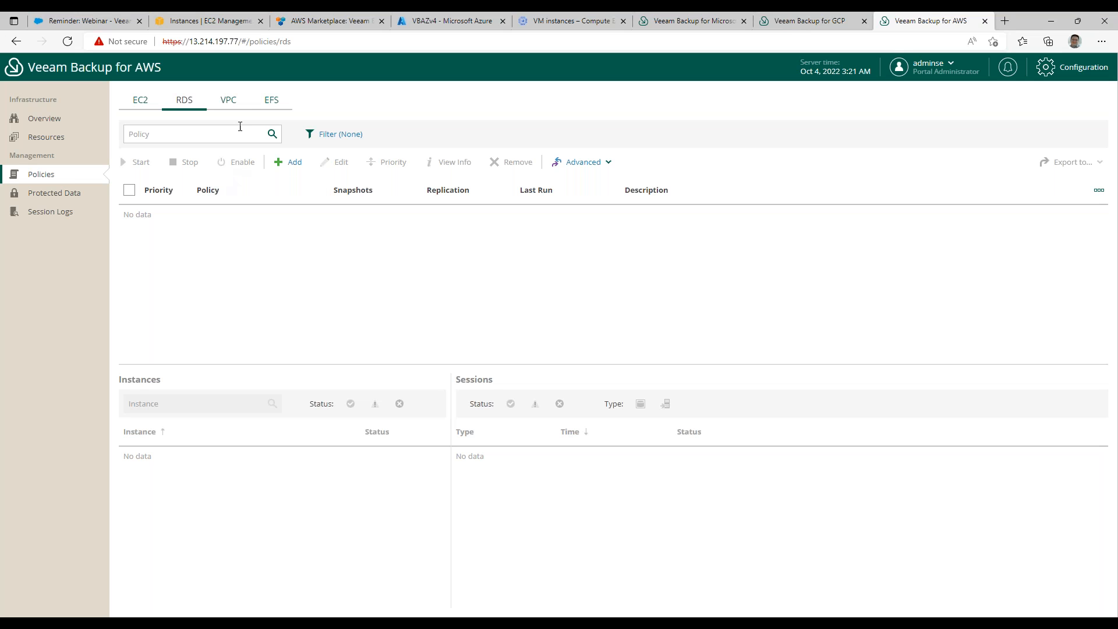
left_click(230, 102)
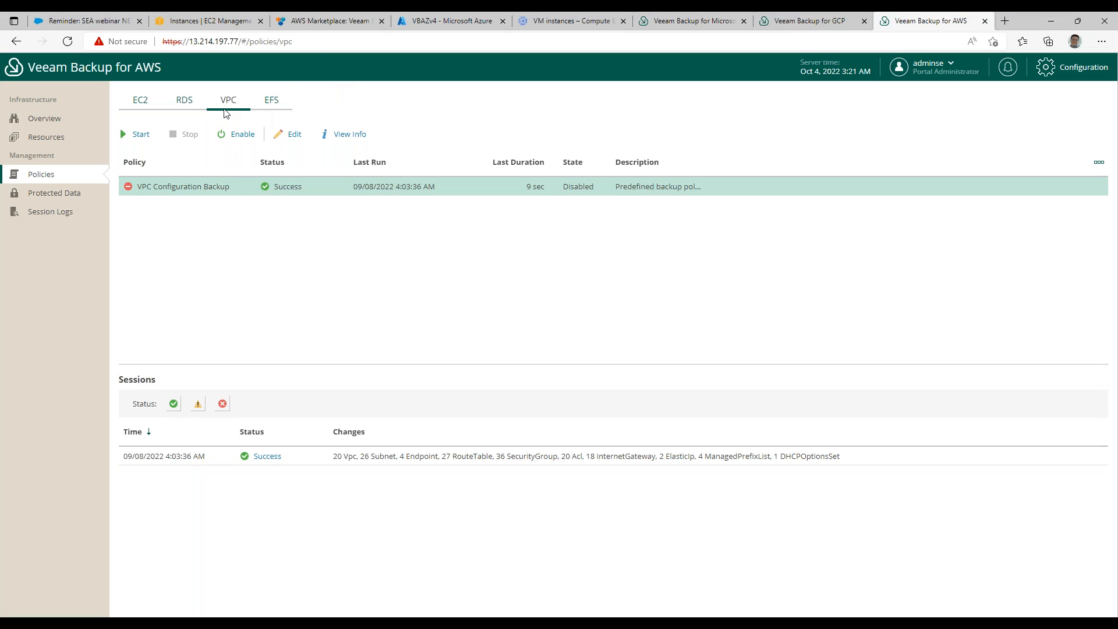
left_click(271, 101)
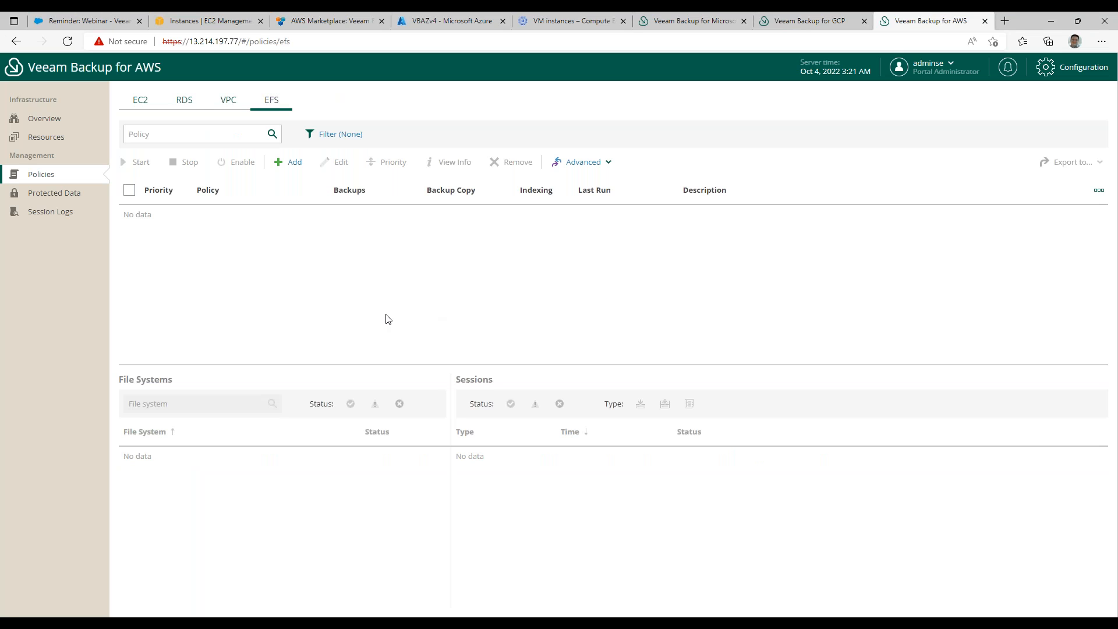
left_click(140, 103)
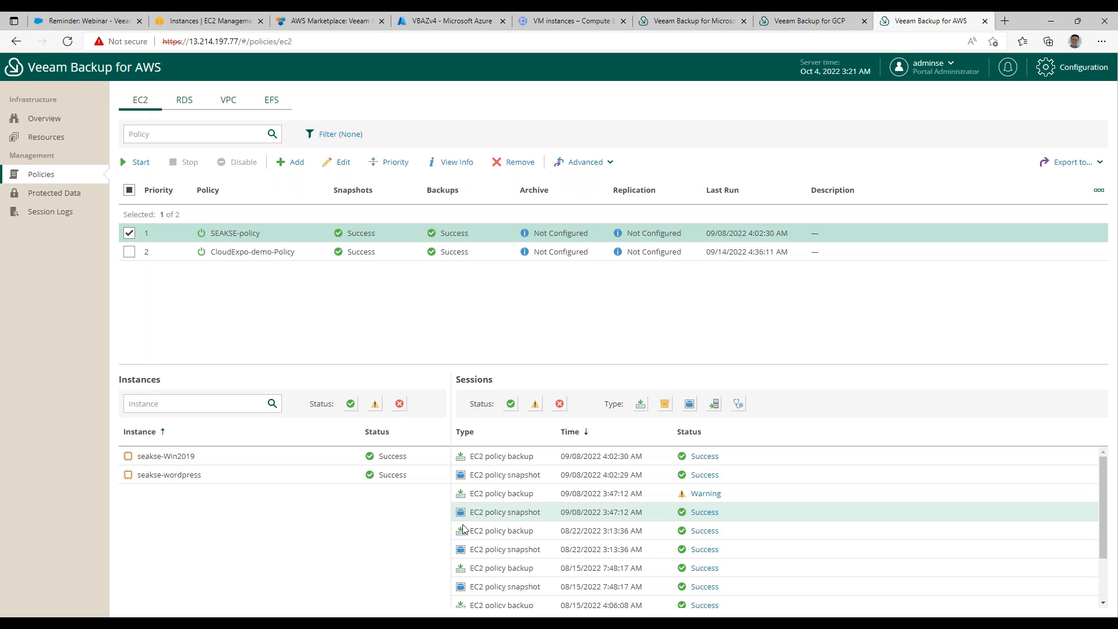
Open SEAKSE-policy for editing, keep its name and proceed to its source settings.
left_click(129, 233)
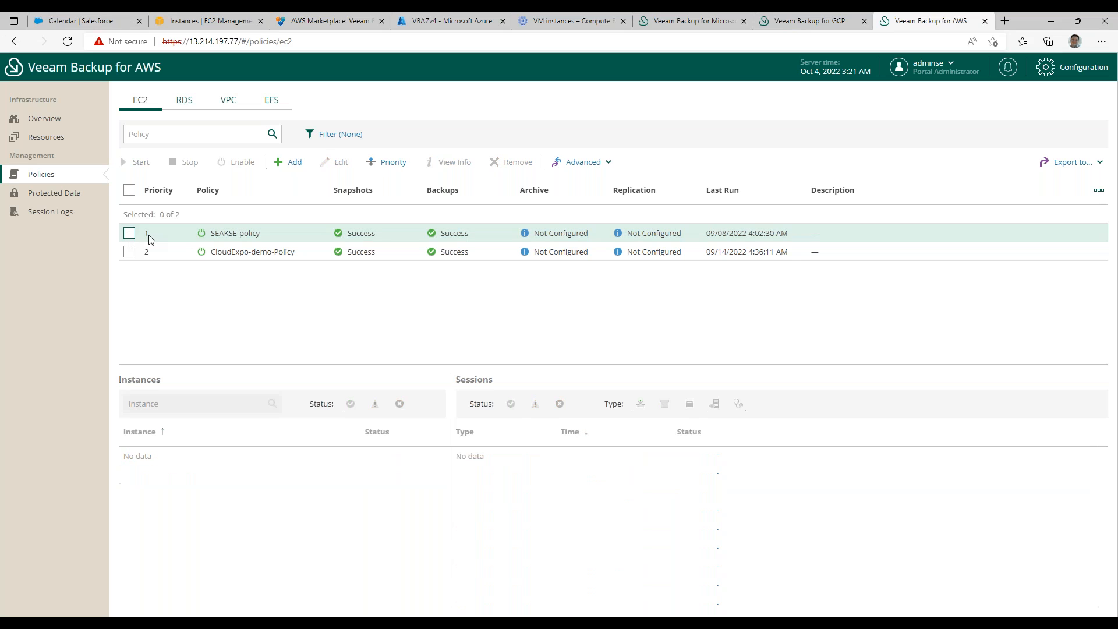
left_click(130, 236)
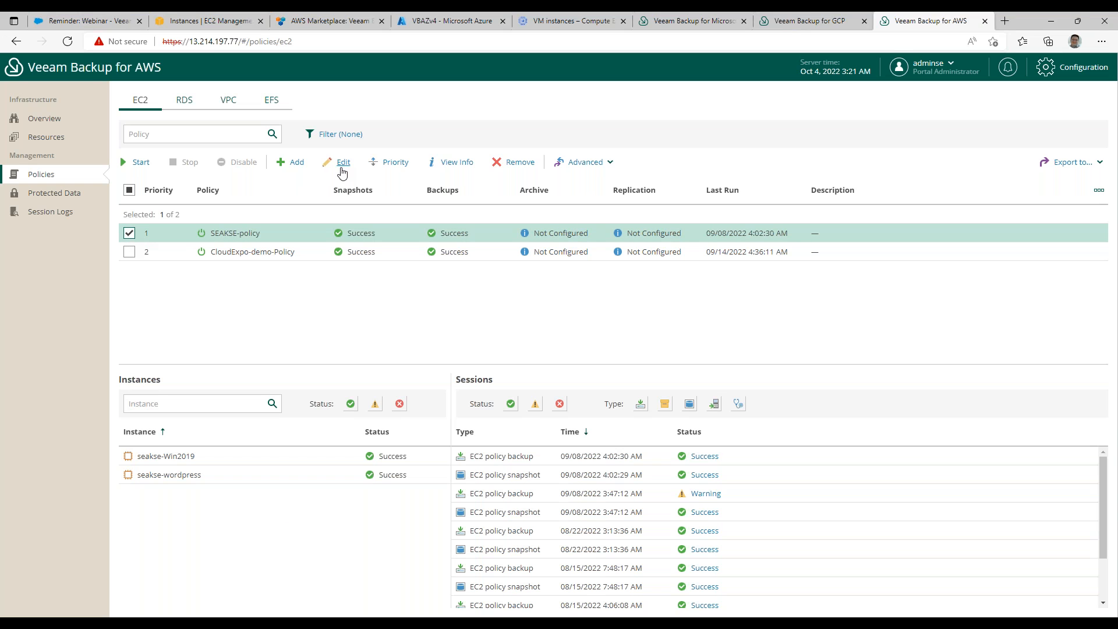
left_click(343, 164)
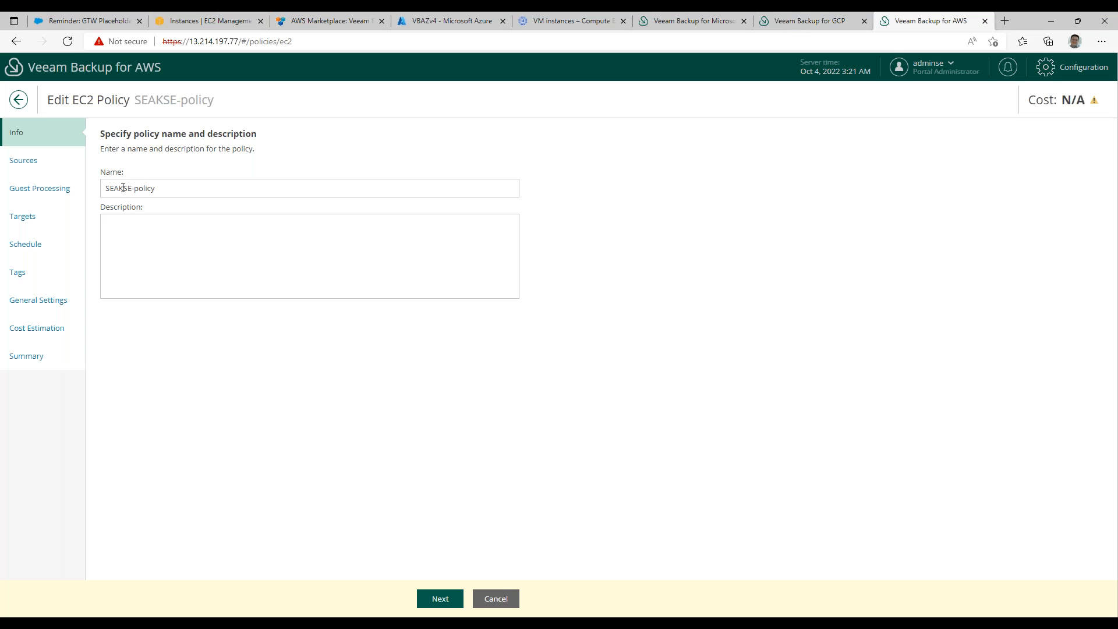
left_click(439, 599)
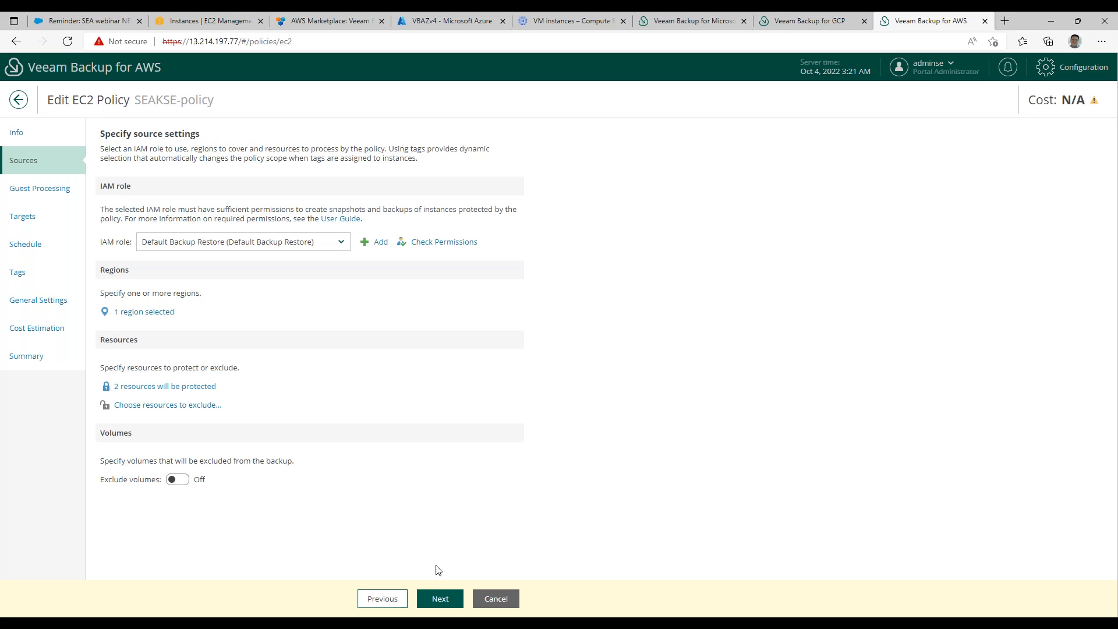
Check the policy's selected regions and protected resources, keeping both selections.
left_click(142, 313)
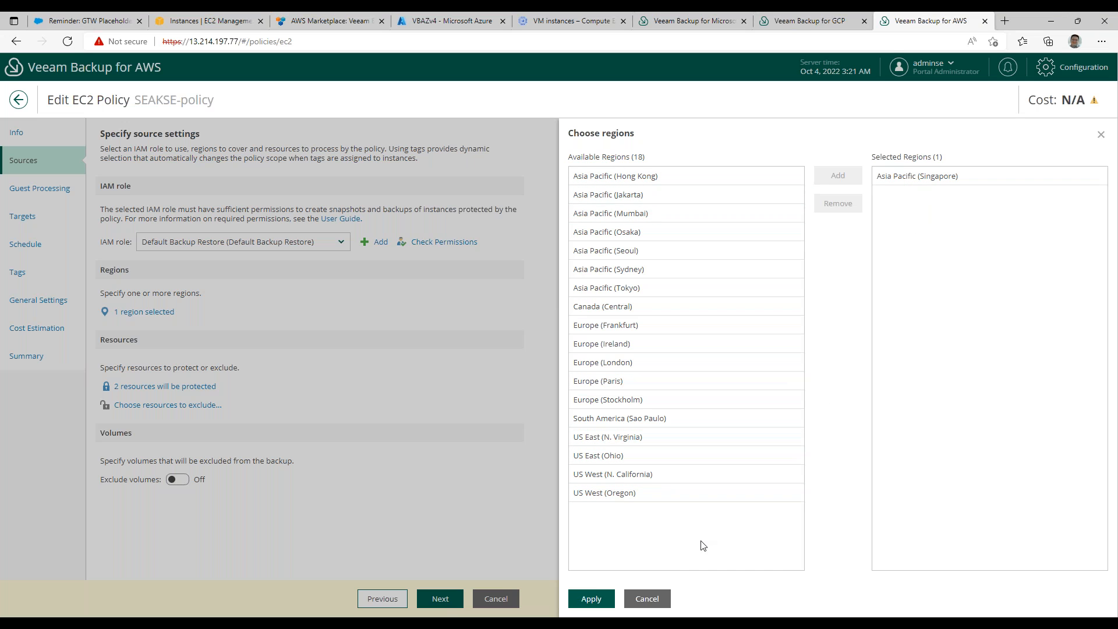
left_click(644, 599)
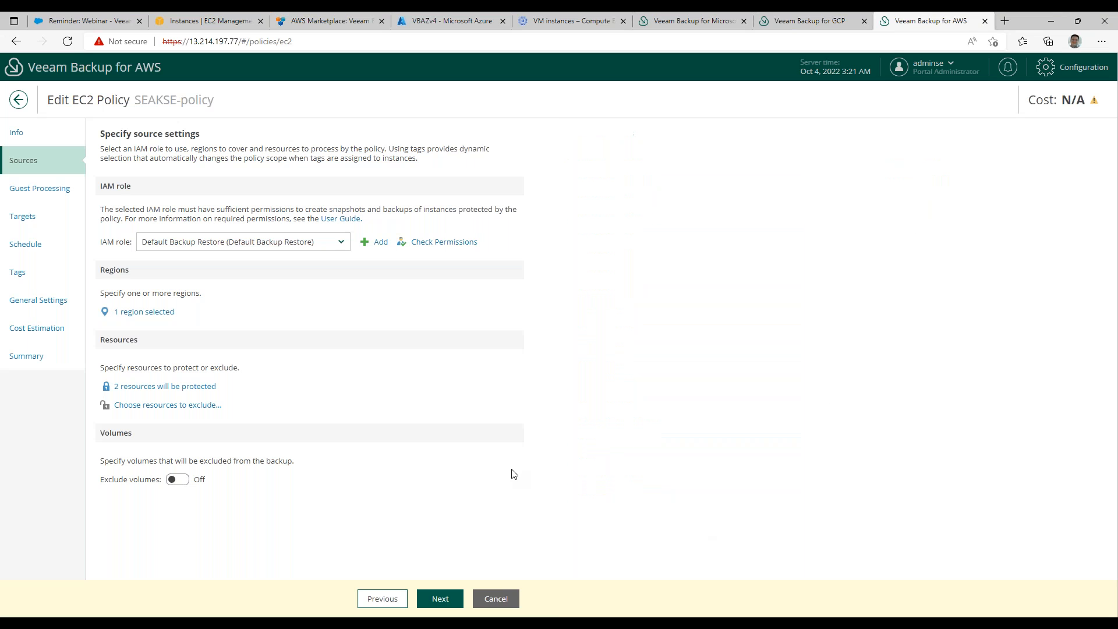
left_click(156, 388)
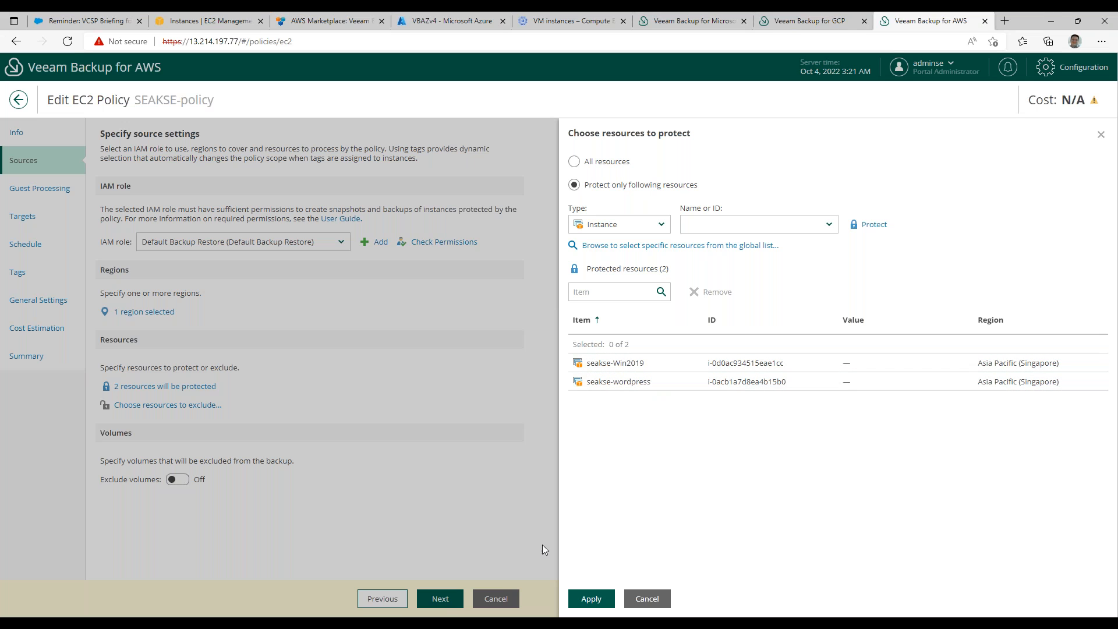
left_click(606, 606)
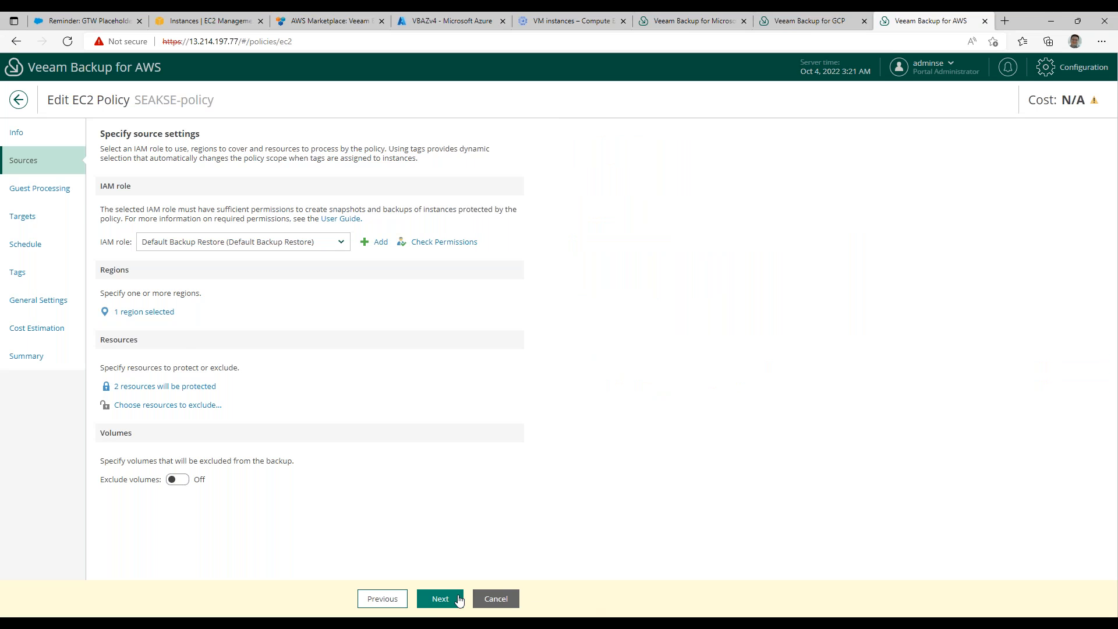
Review the policy's guest processing and target settings, and look for an available archive repository.
left_click(441, 602)
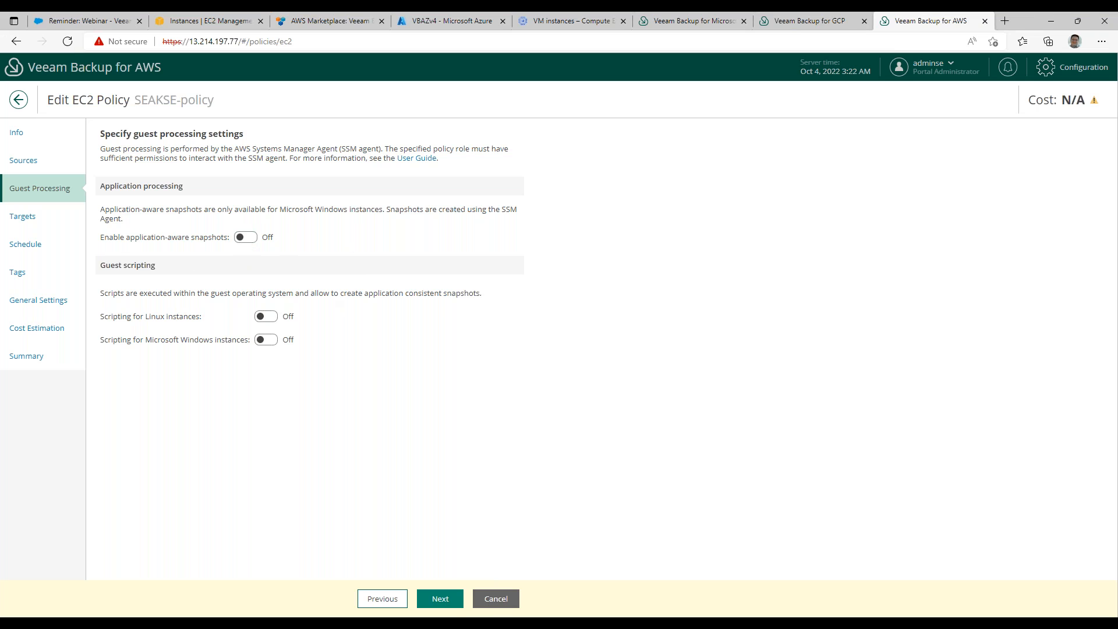
left_click(442, 603)
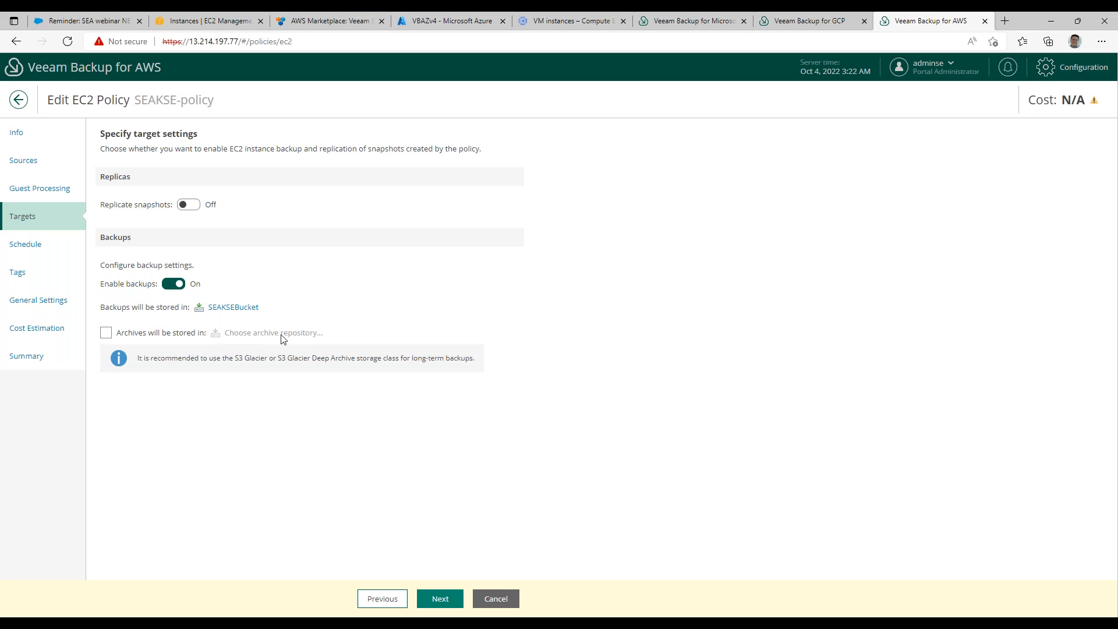
left_click(106, 333)
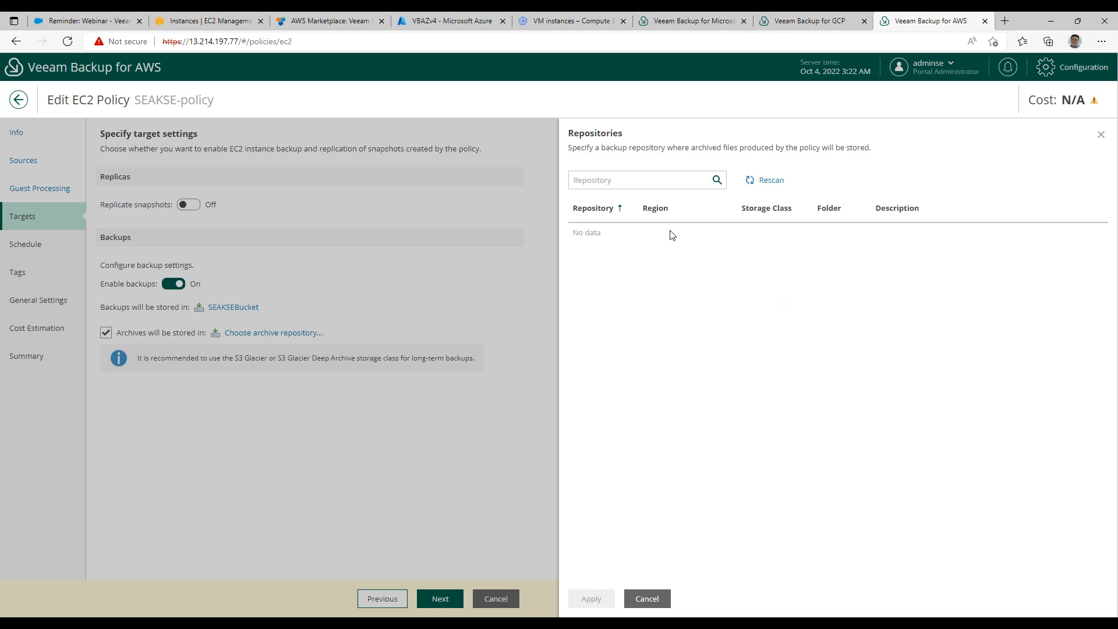
left_click(647, 599)
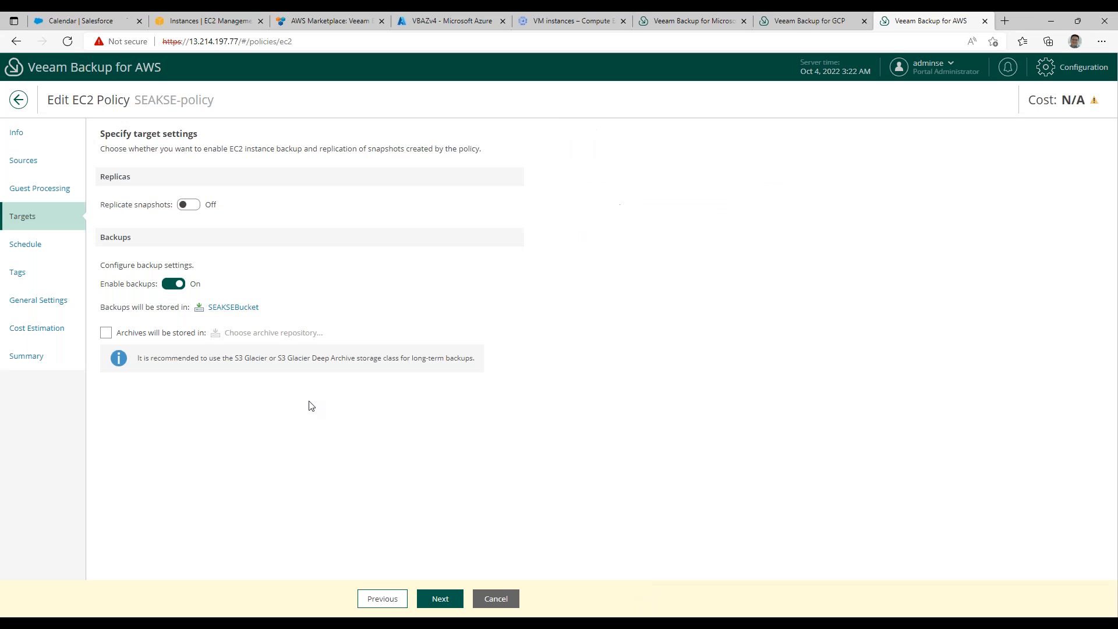
Enable the policy's daily schedule with a snapshot and a backup at 8 PM every day.
left_click(446, 606)
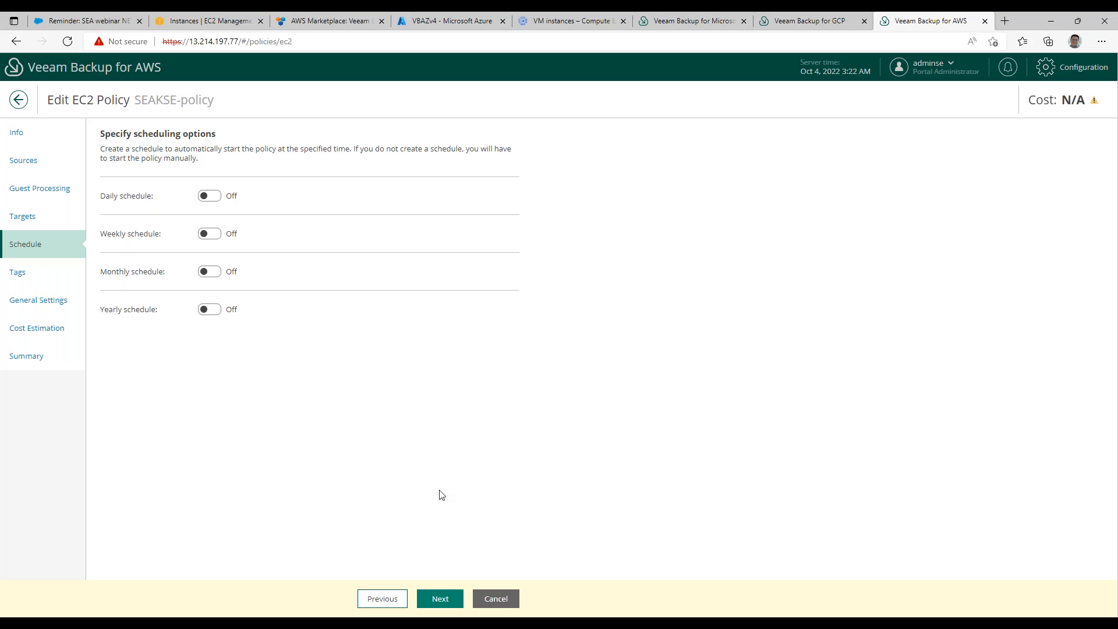
left_click(211, 196)
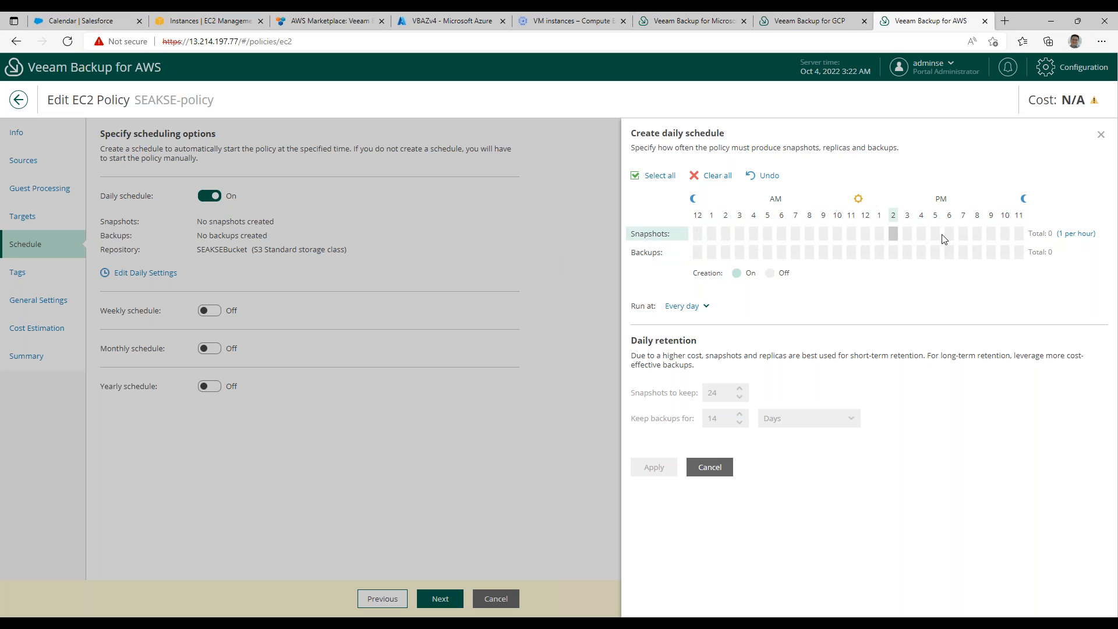
left_click(977, 233)
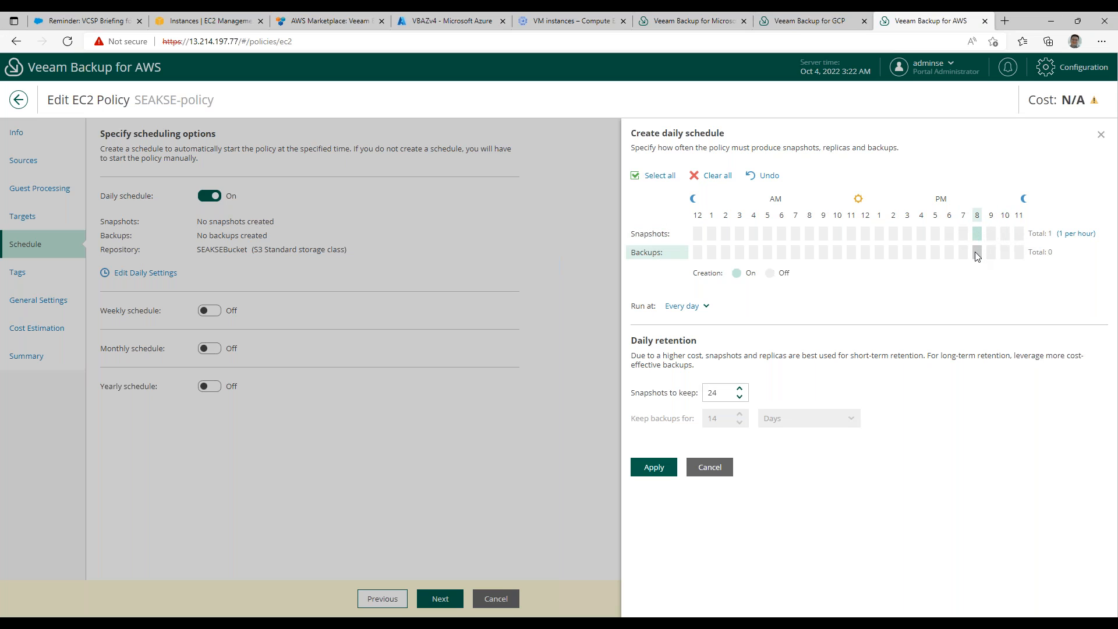
left_click(977, 253)
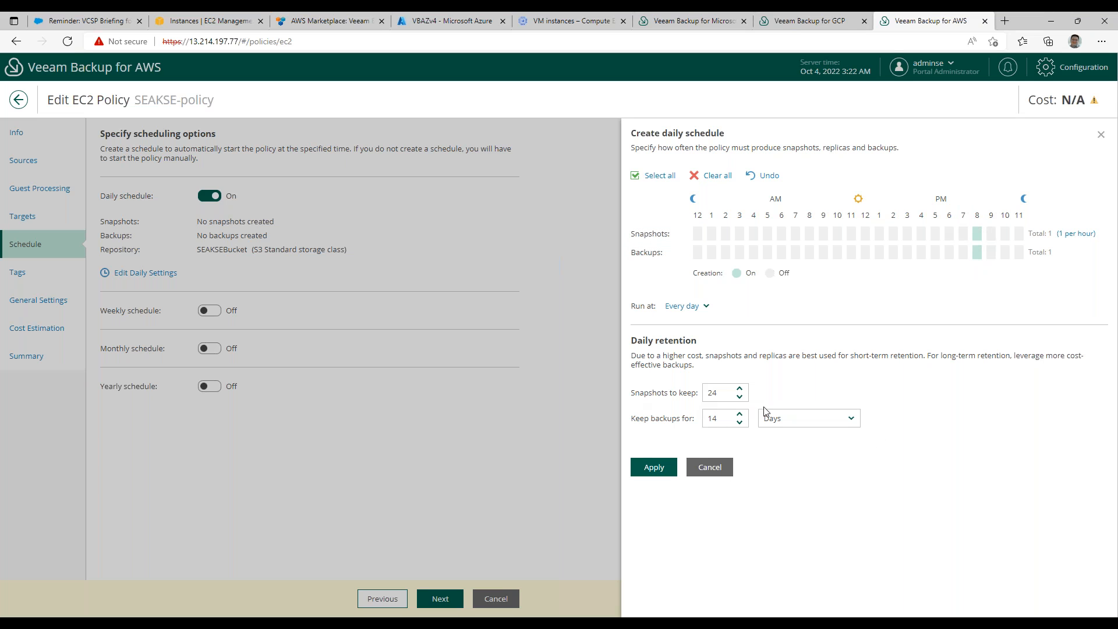
Keep daily retention at 24 snapshots and 14 days of backups, and apply the daily schedule.
left_click(726, 393)
left_click_drag(726, 394, 677, 396)
left_click(786, 466)
left_click(722, 415)
double_click(722, 416)
left_click(845, 512)
left_click(657, 469)
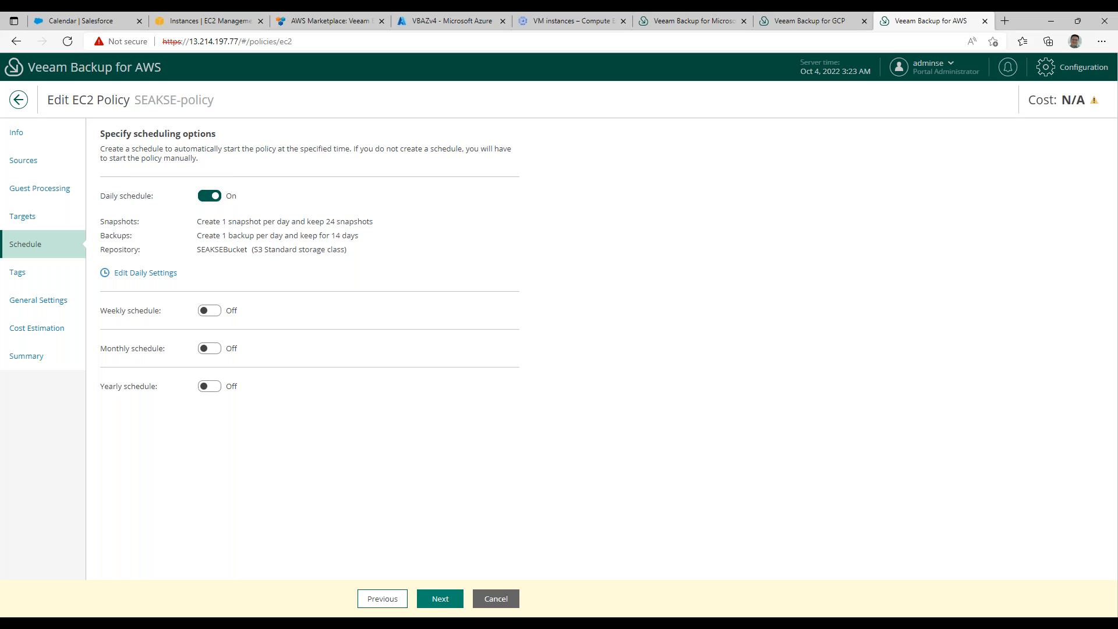
Keep the policy's tag settings and enable its health check on the first Sunday of every month.
left_click(442, 603)
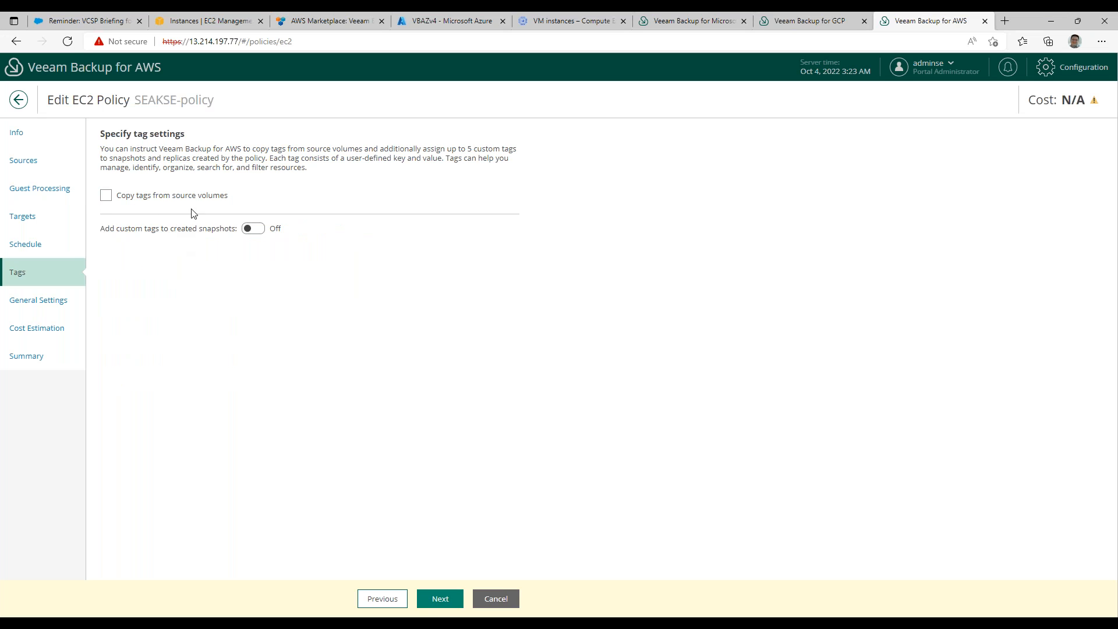
left_click(440, 600)
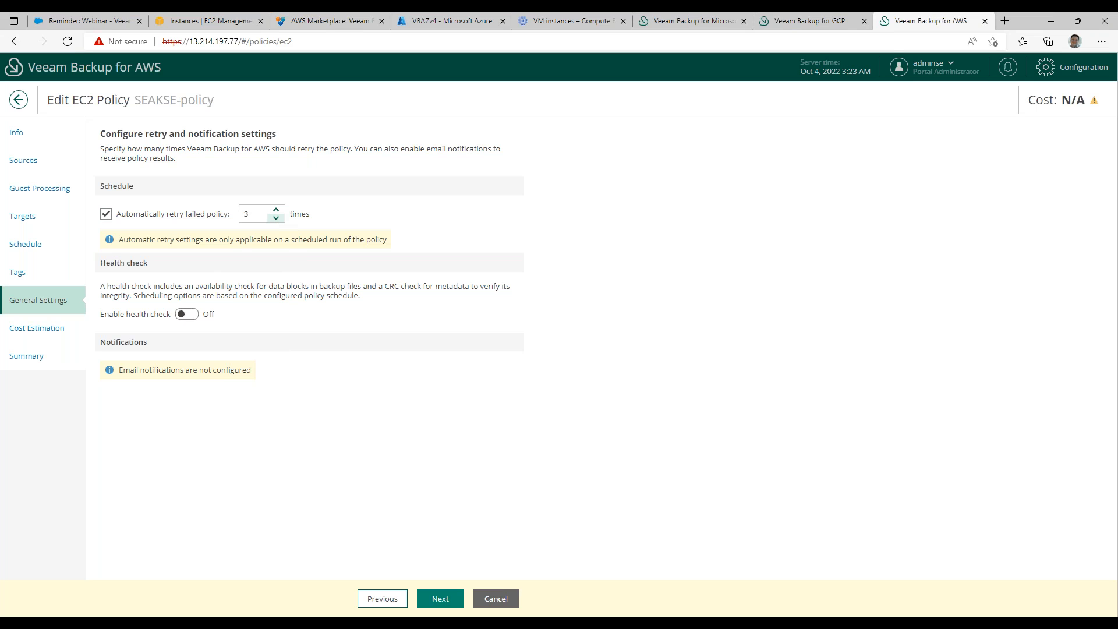
left_click(187, 315)
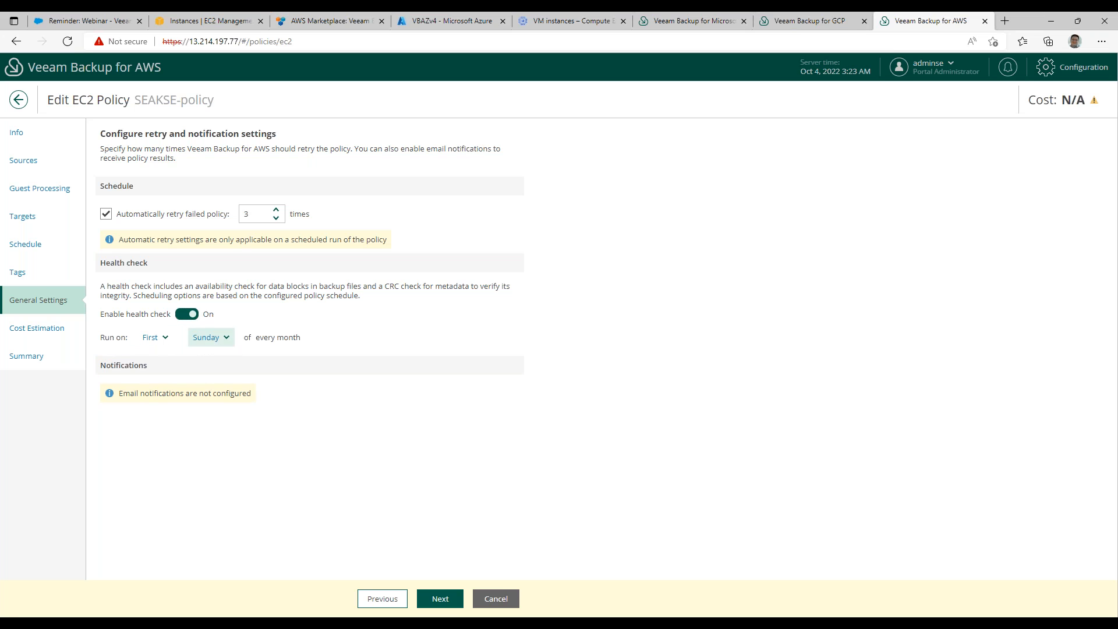
left_click(188, 315)
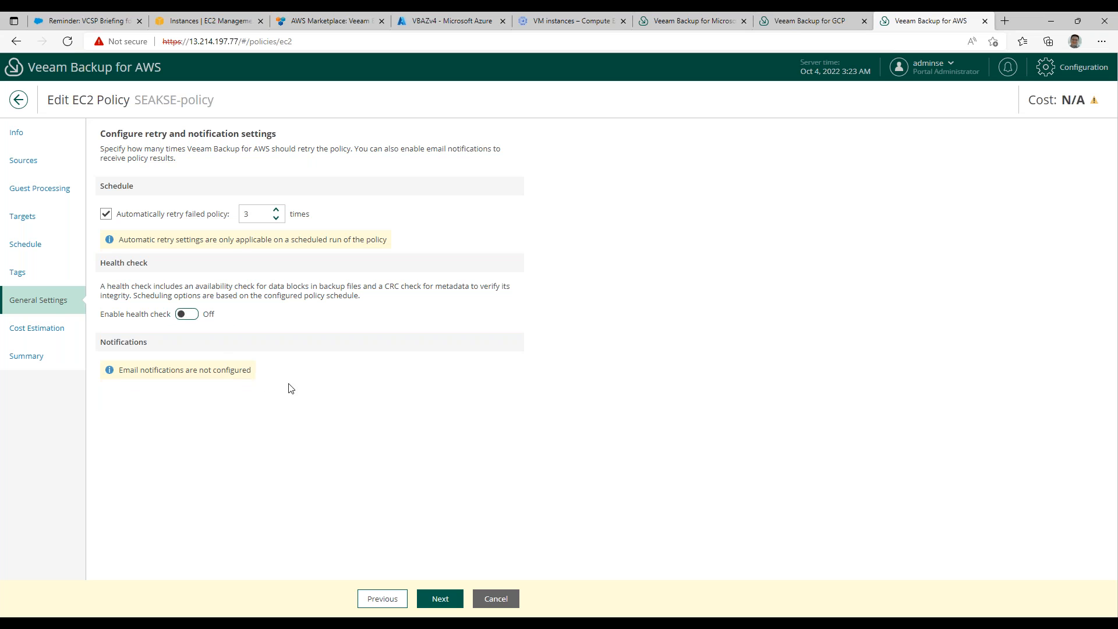
left_click(188, 315)
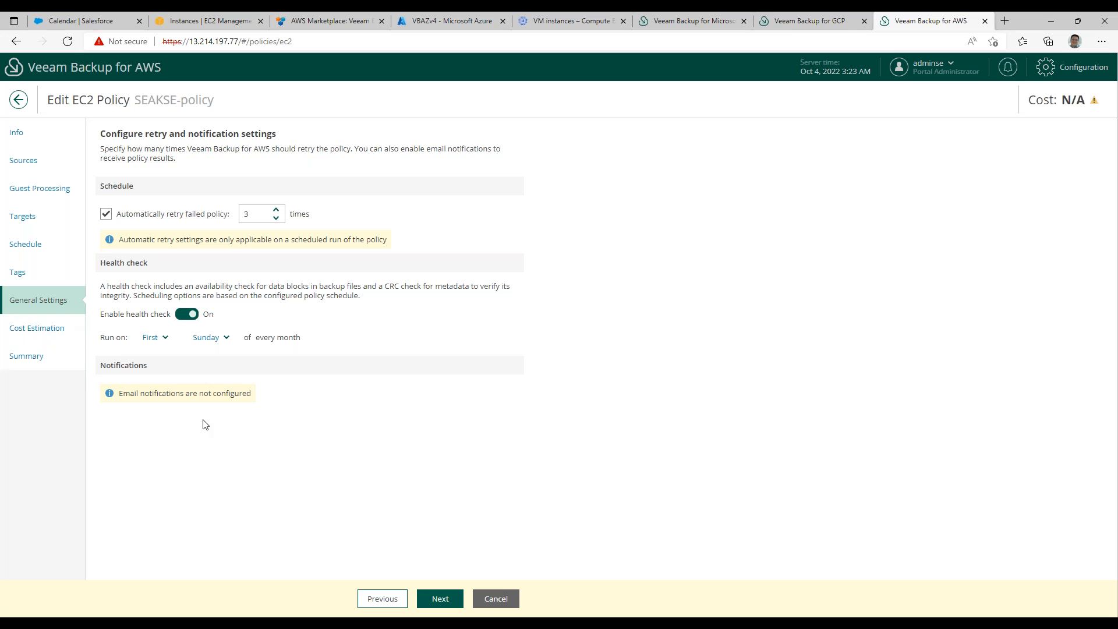
Review the policy's estimated monthly cost, exit the wizard discarding the changes, and deselect SEAKSE-policy.
left_click(446, 602)
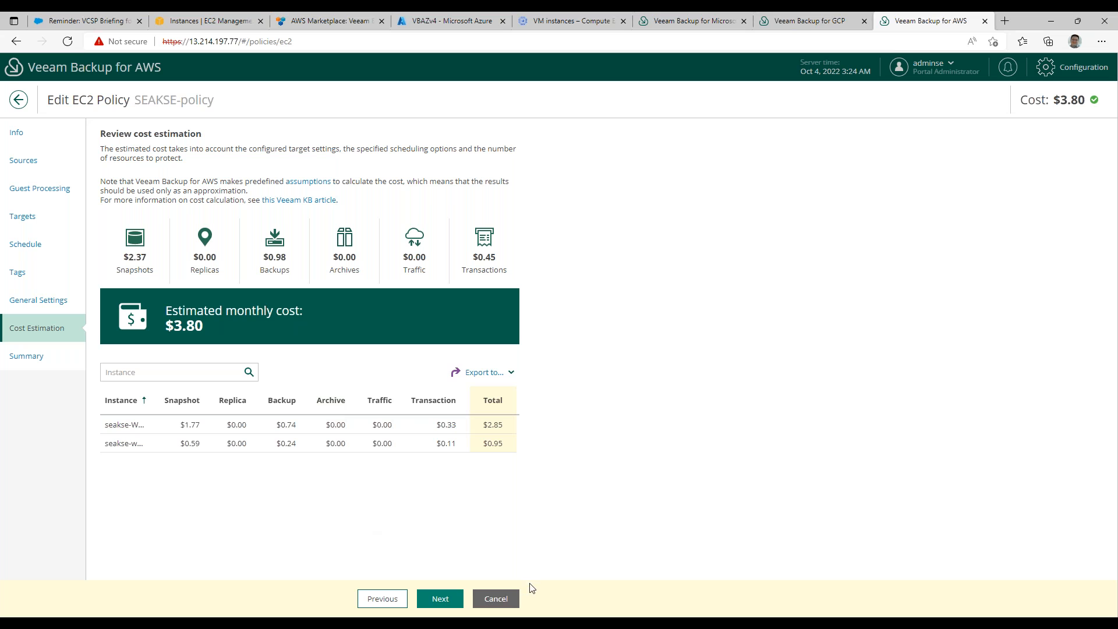
left_click(493, 600)
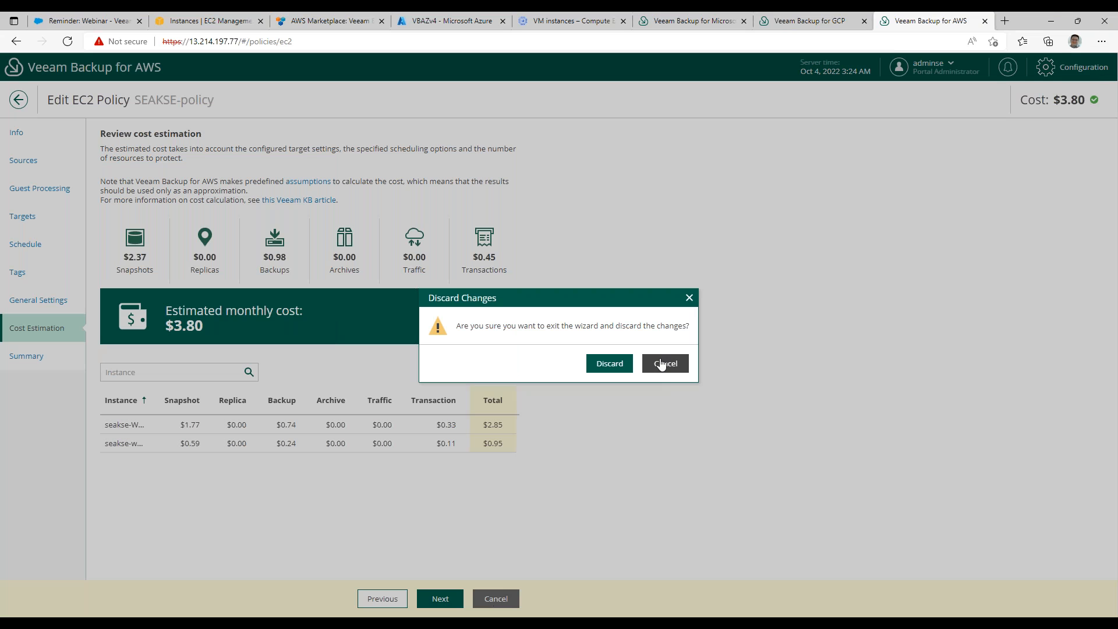
left_click(610, 365)
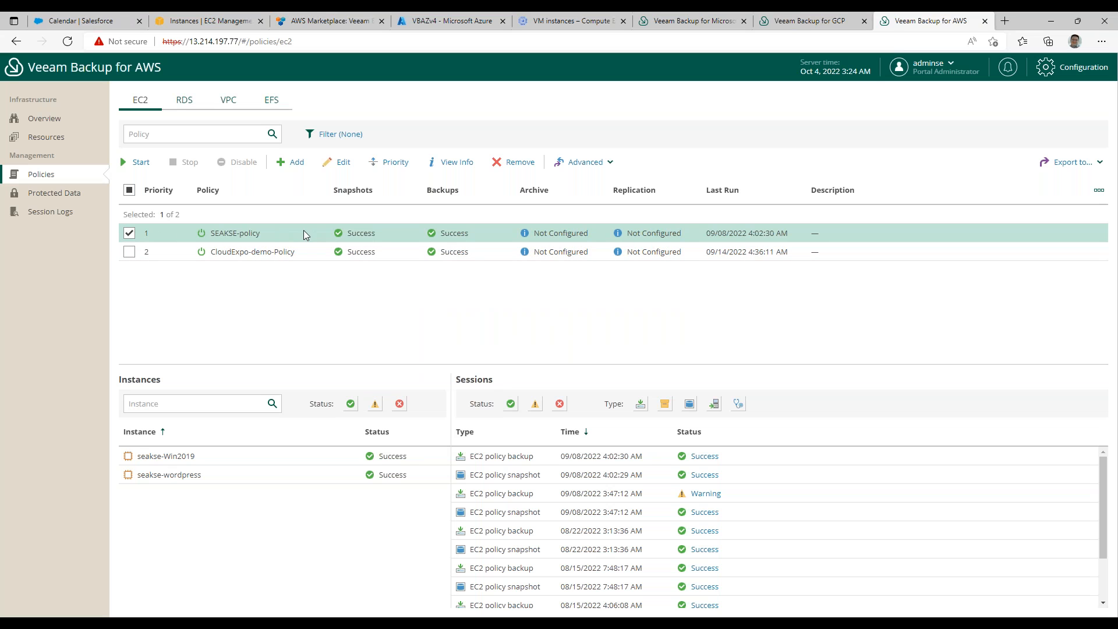
left_click(129, 233)
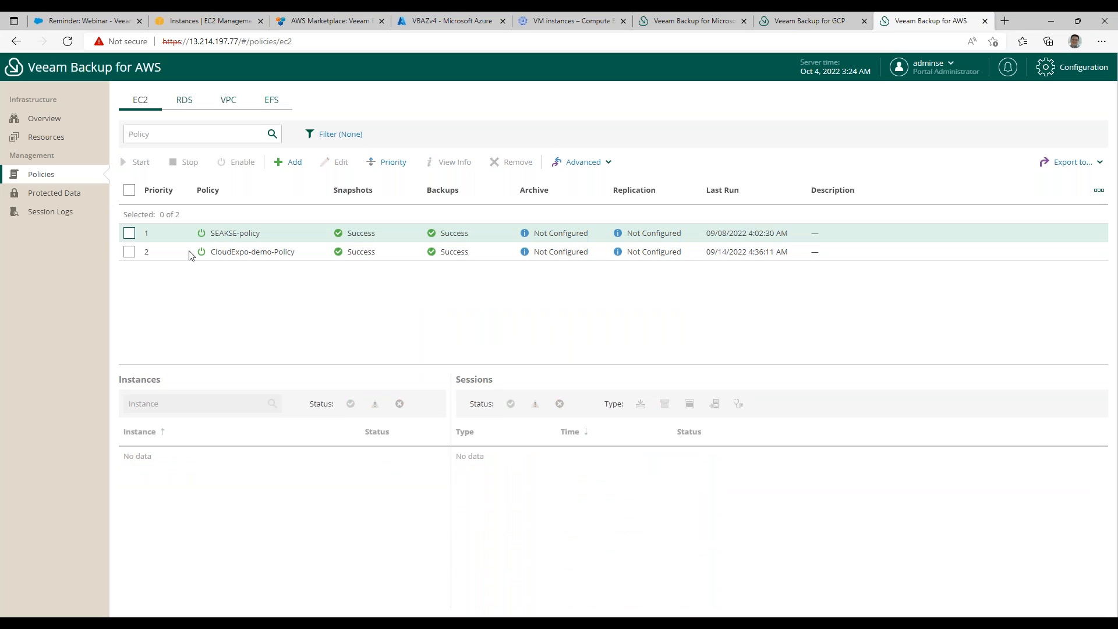
Check the AWS appliance's configuration backup settings, including its managing server, repository and restore points to keep.
left_click(1067, 74)
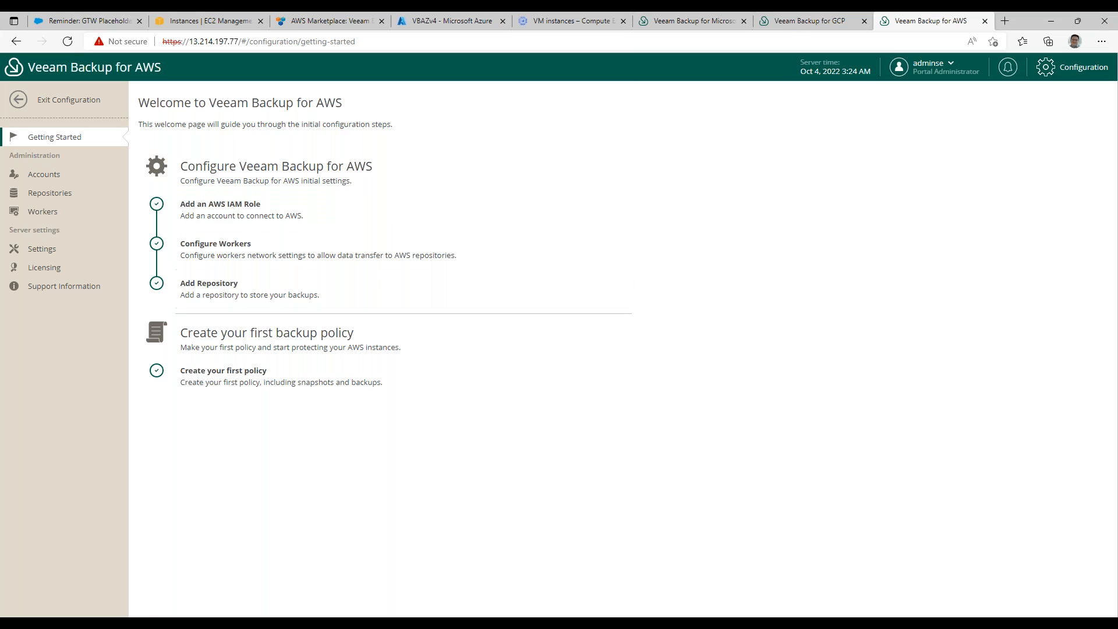
left_click(37, 252)
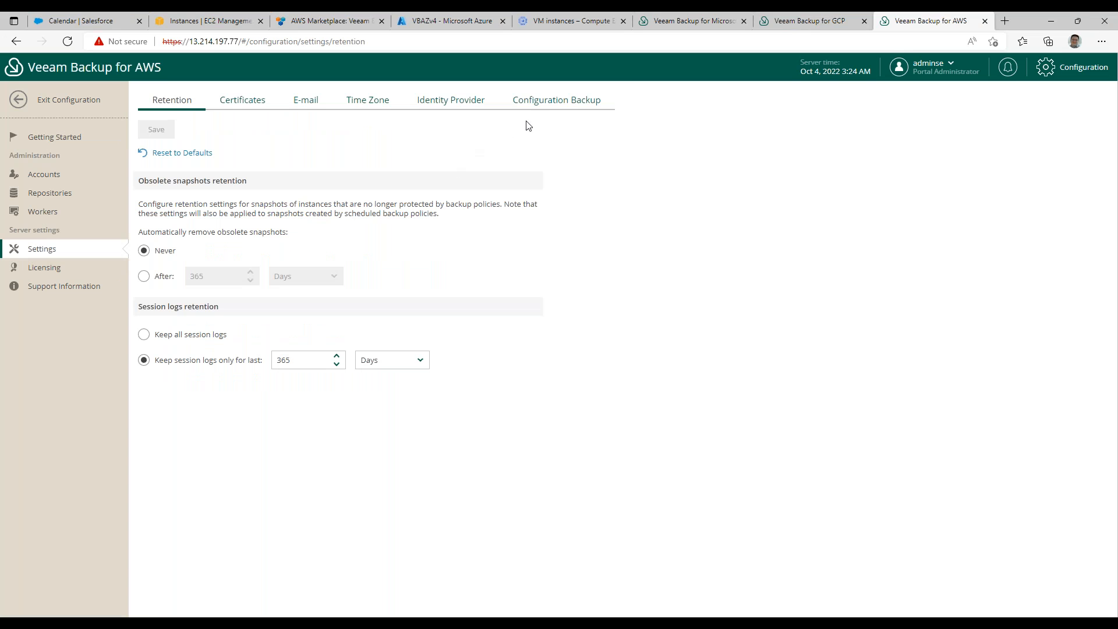
left_click(545, 102)
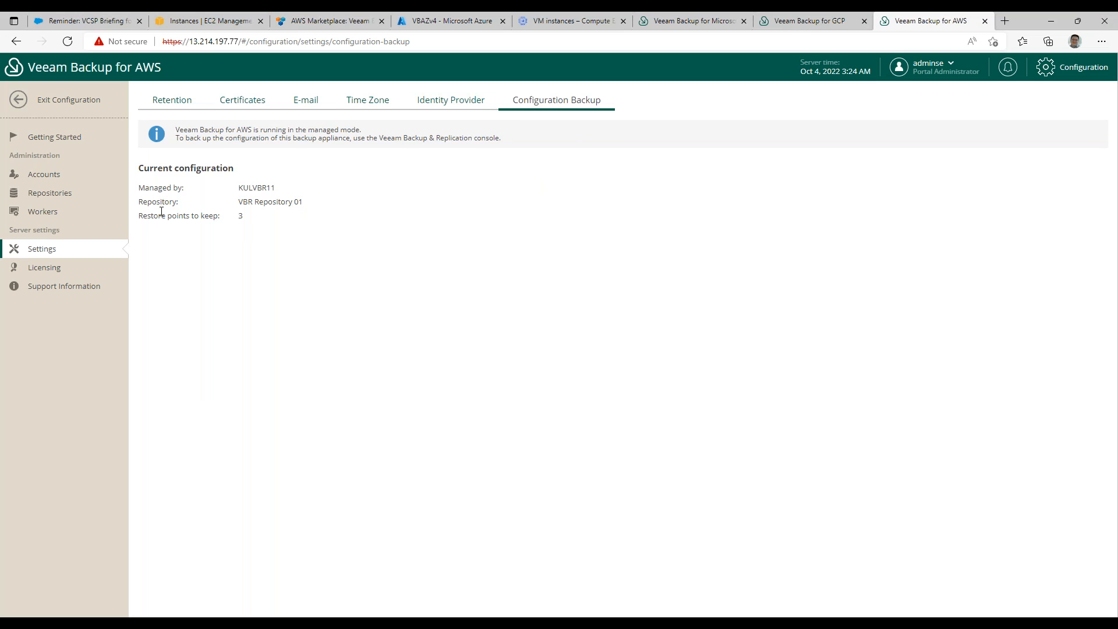
left_click_drag(141, 169, 232, 219)
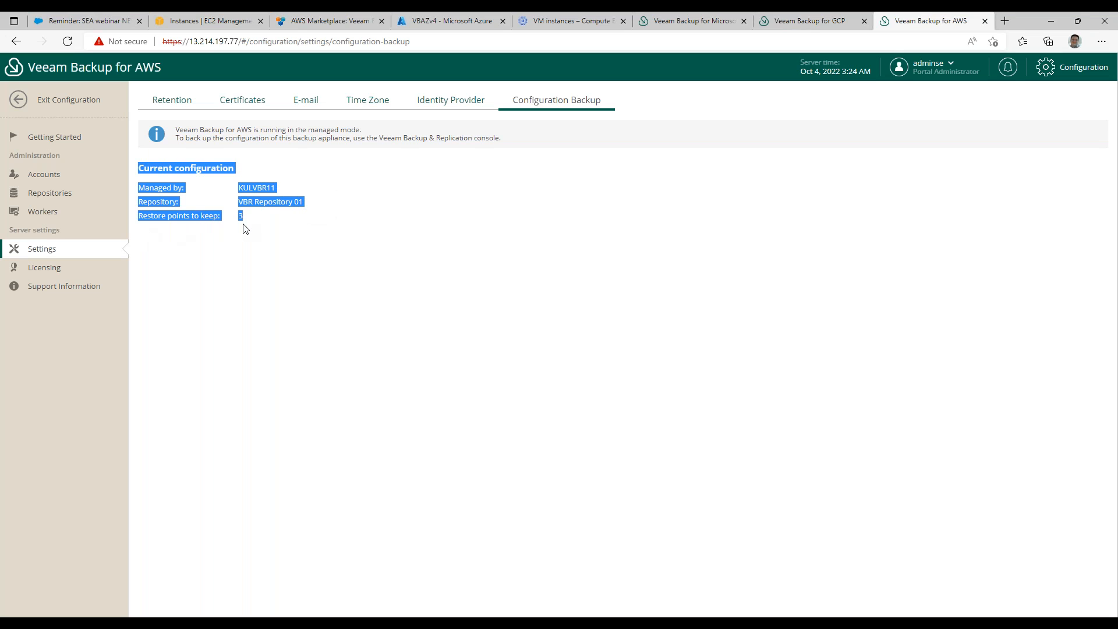
left_click(179, 256)
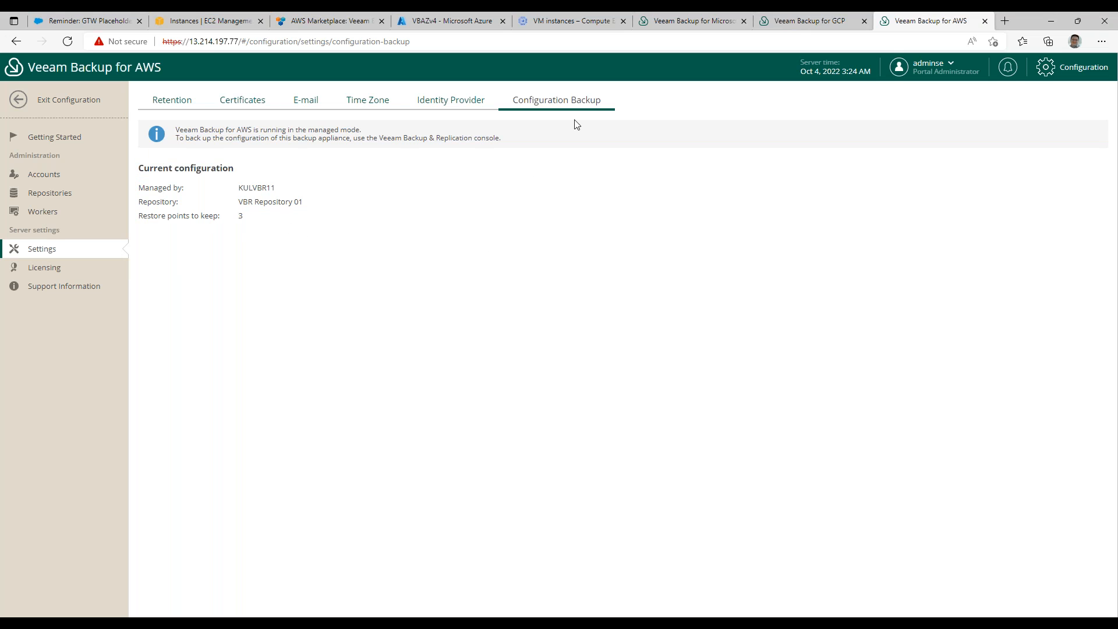
Review the AWS appliance's email notification options and license information, and return to the overview.
left_click(308, 102)
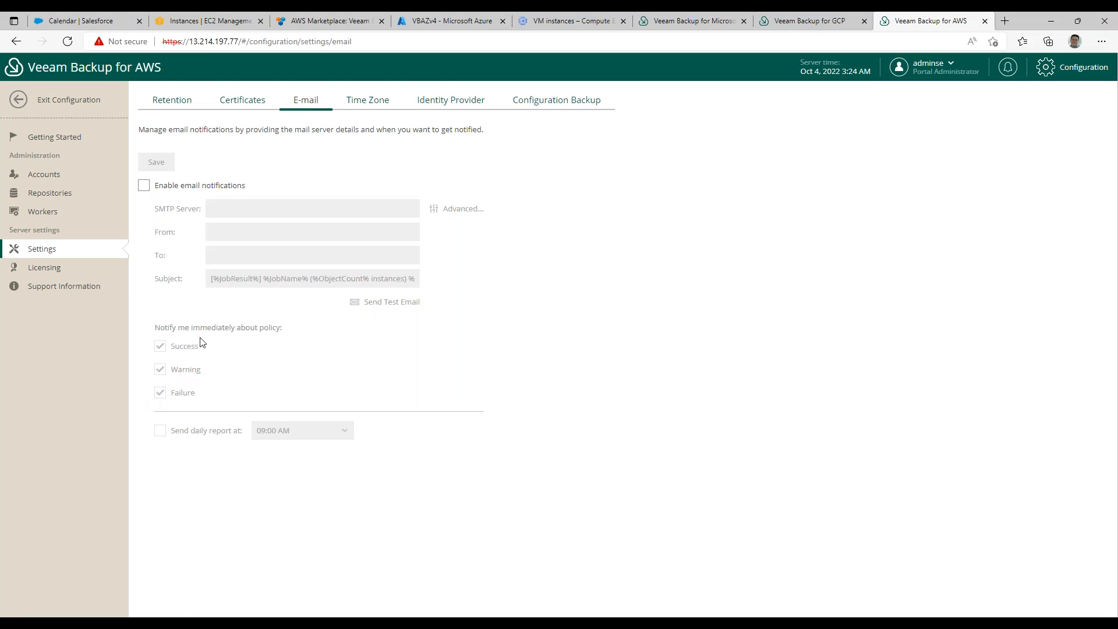
left_click(36, 269)
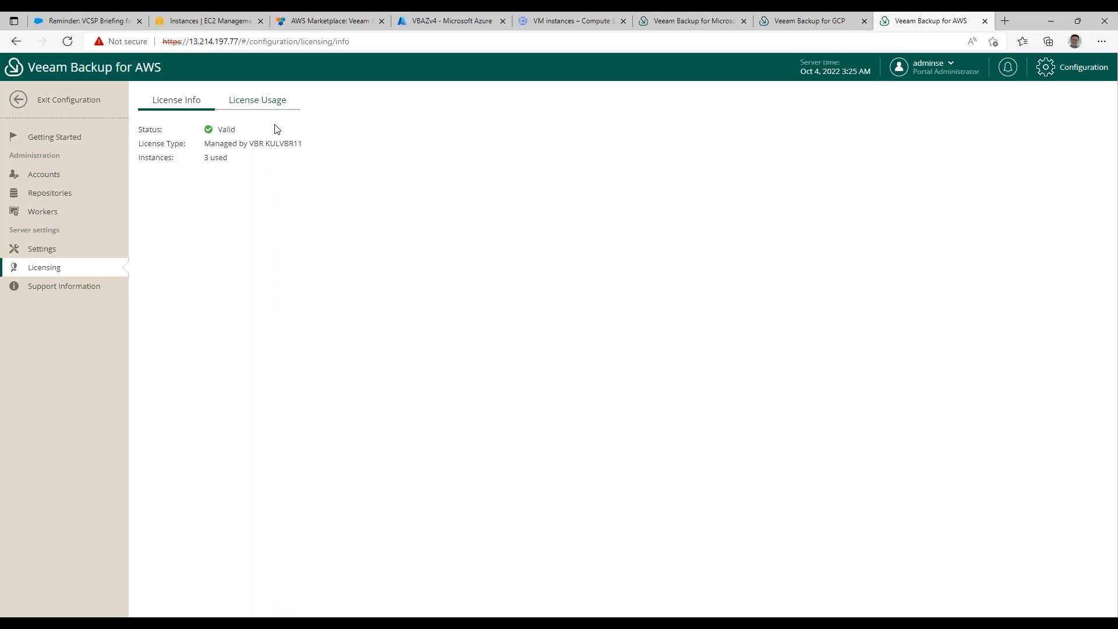
left_click(55, 106)
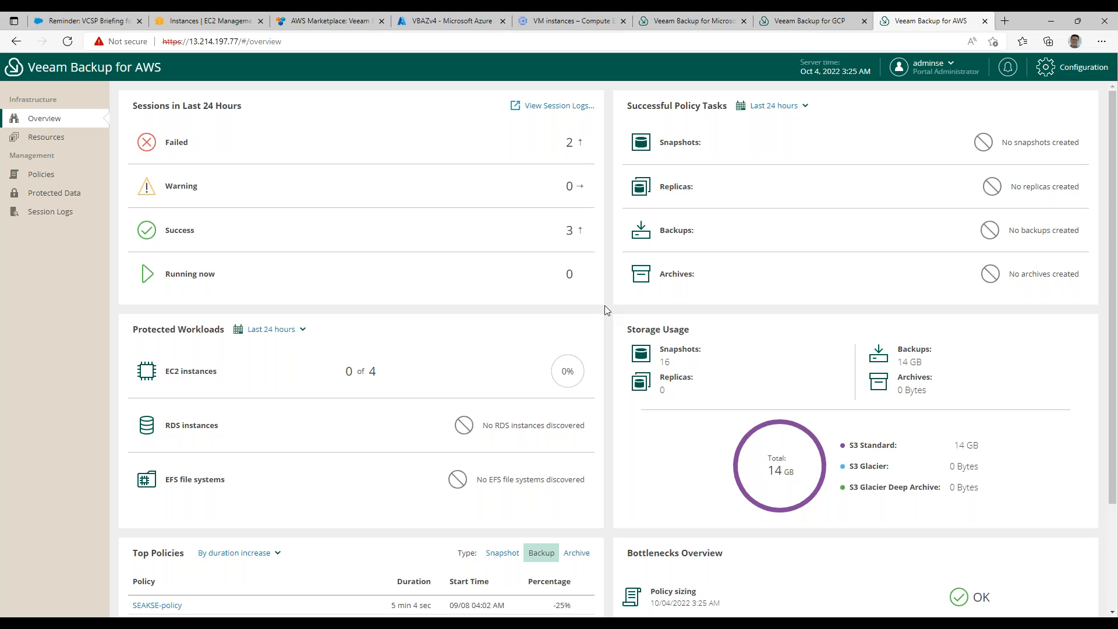
Switch to the Google Cloud appliance and review its worker network, worker profiles and configuration backup settings.
left_click(814, 22)
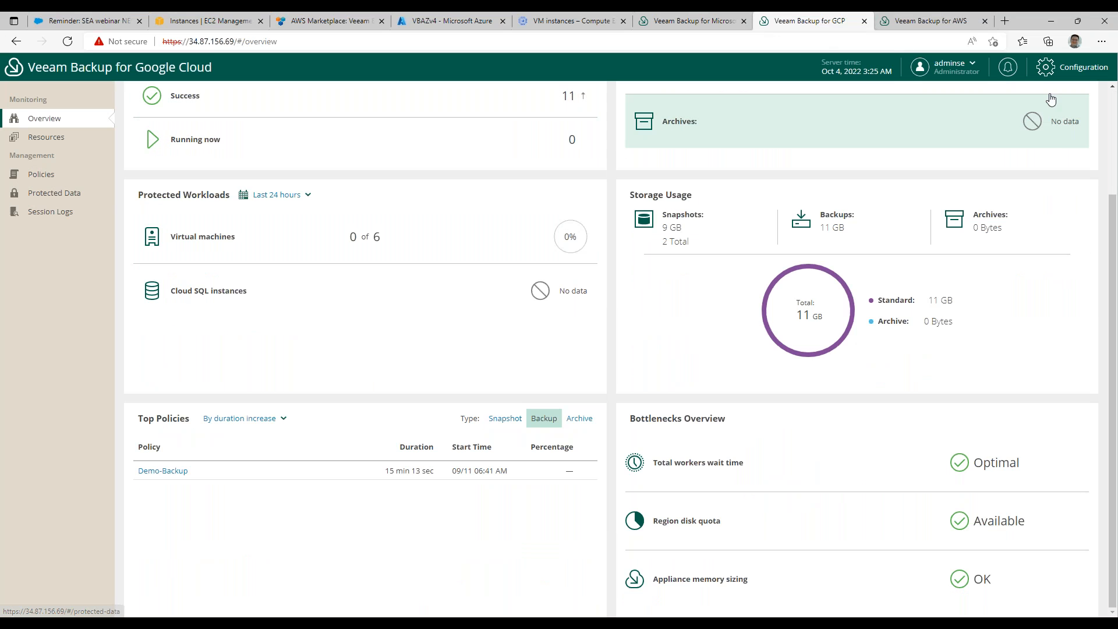
left_click(1072, 67)
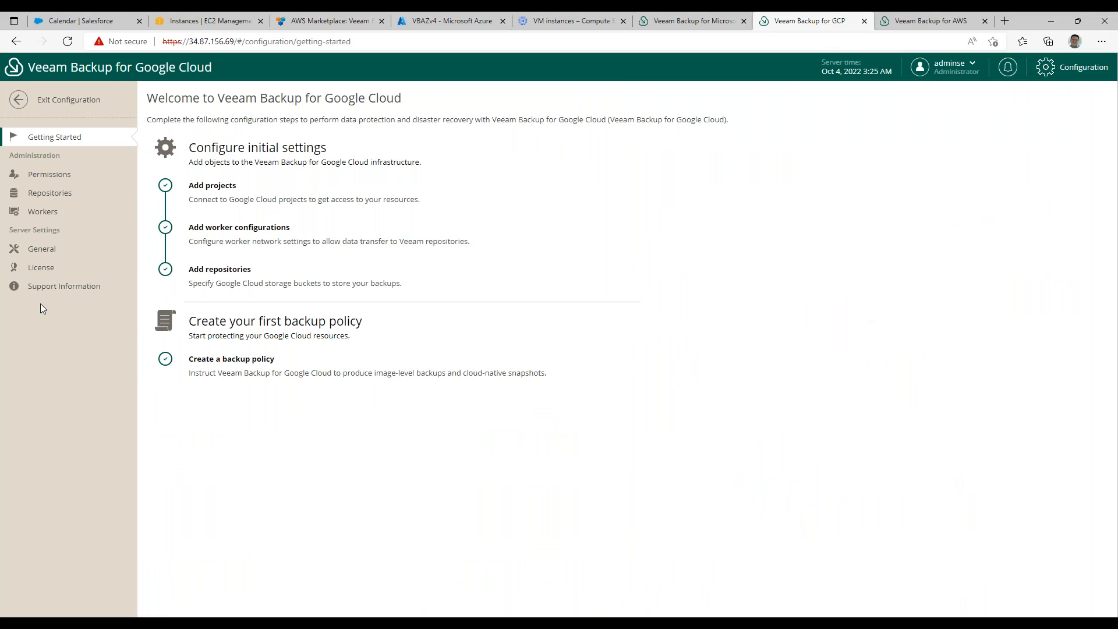
left_click(43, 214)
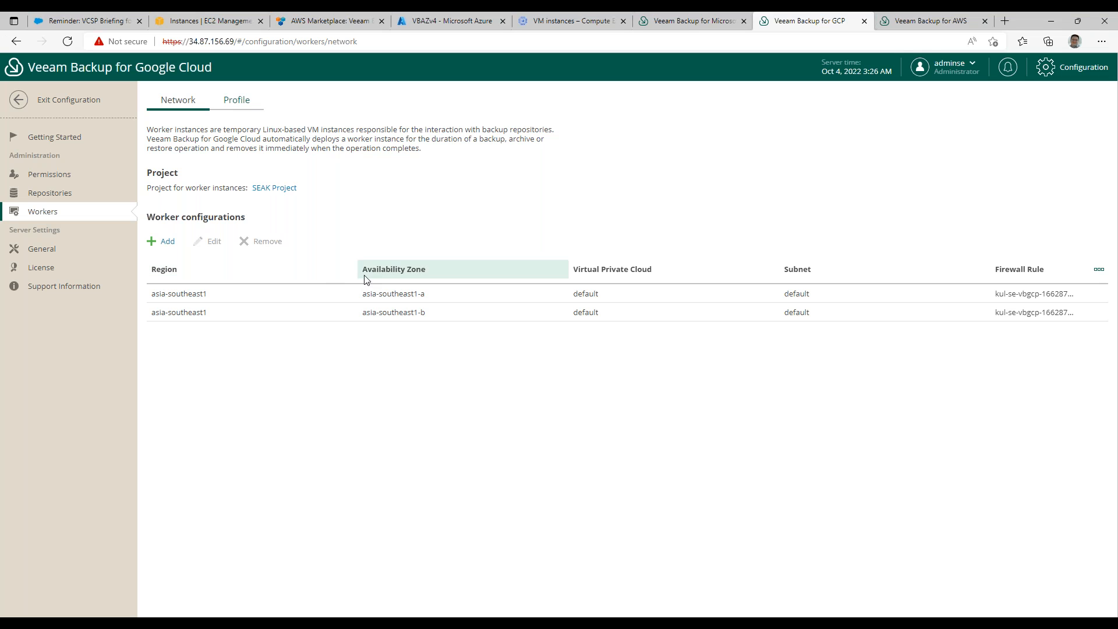
left_click(241, 107)
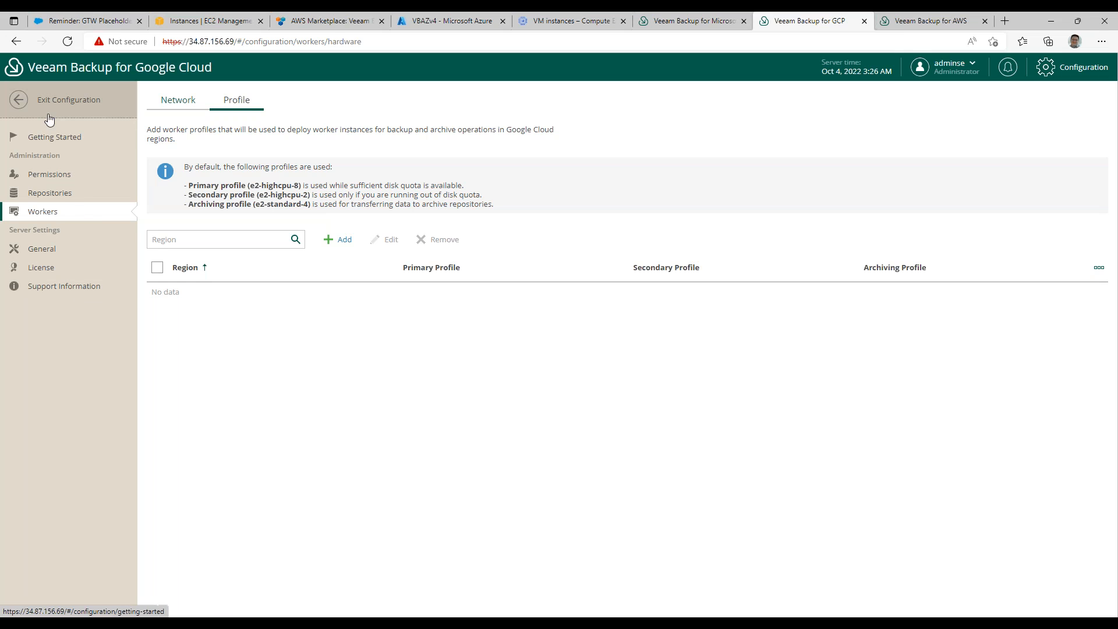
left_click(41, 251)
left_click(453, 102)
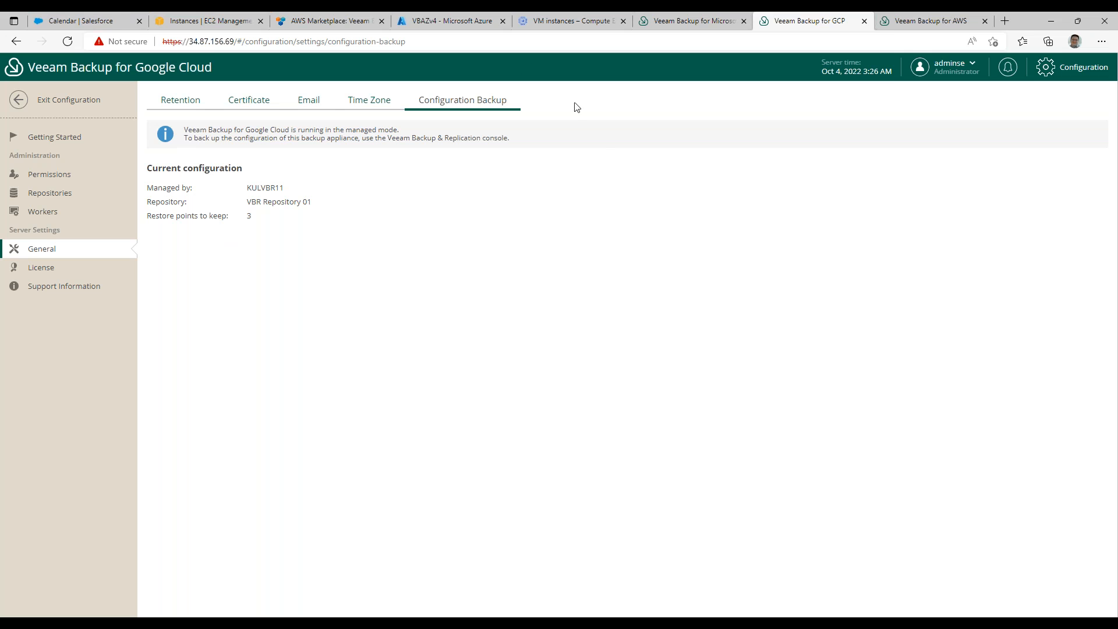
Switch to the Microsoft Azure appliance and review its worker network, profile and instance settings.
left_click(460, 22)
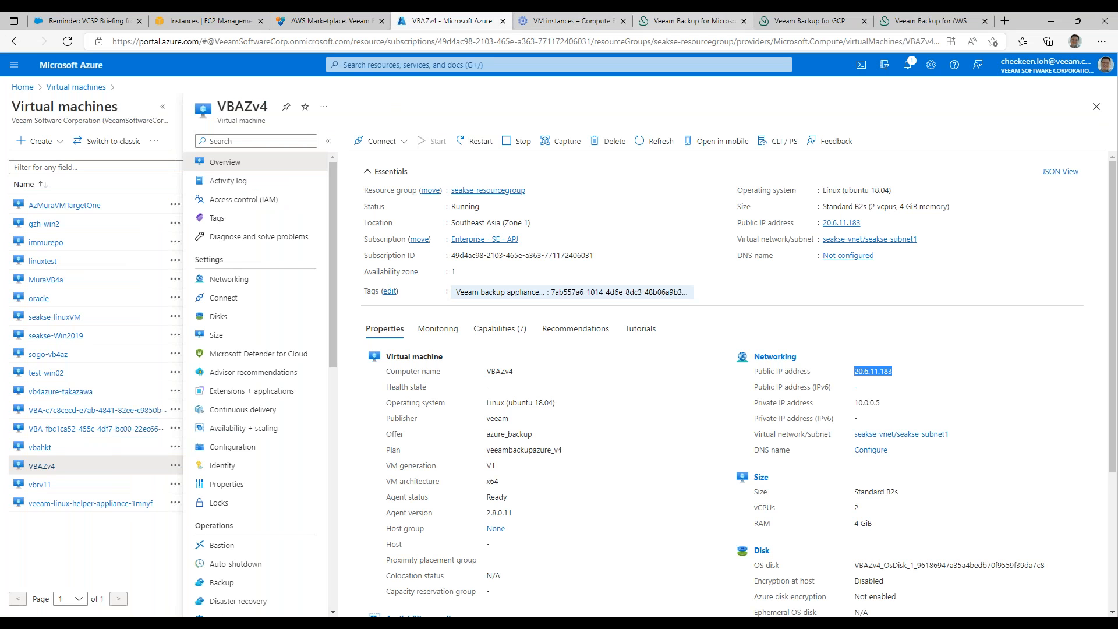
left_click(693, 21)
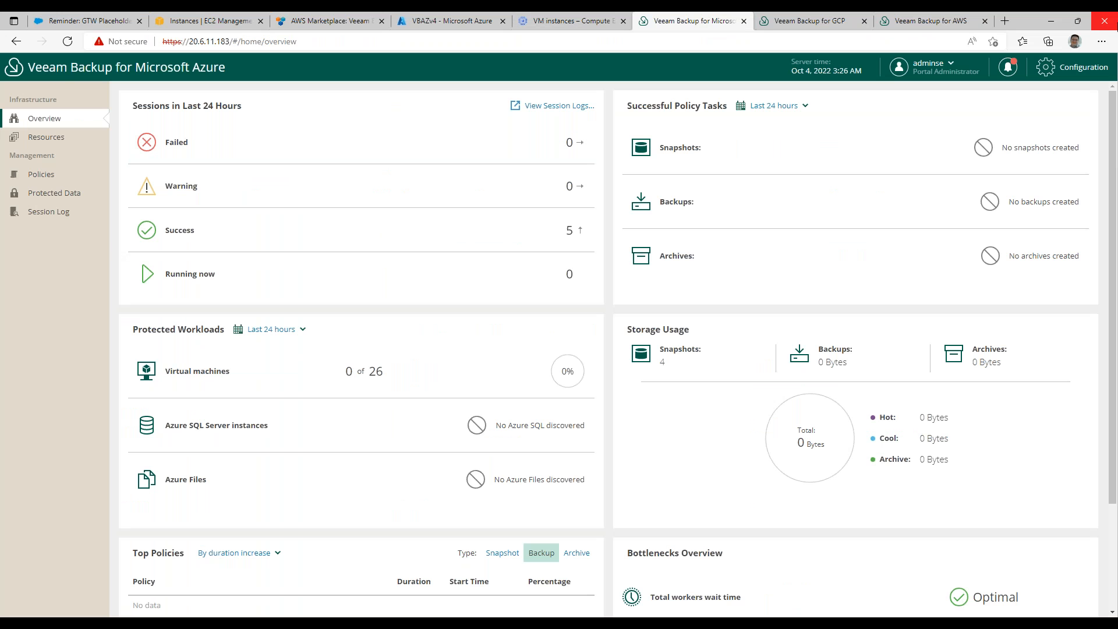
left_click(1057, 74)
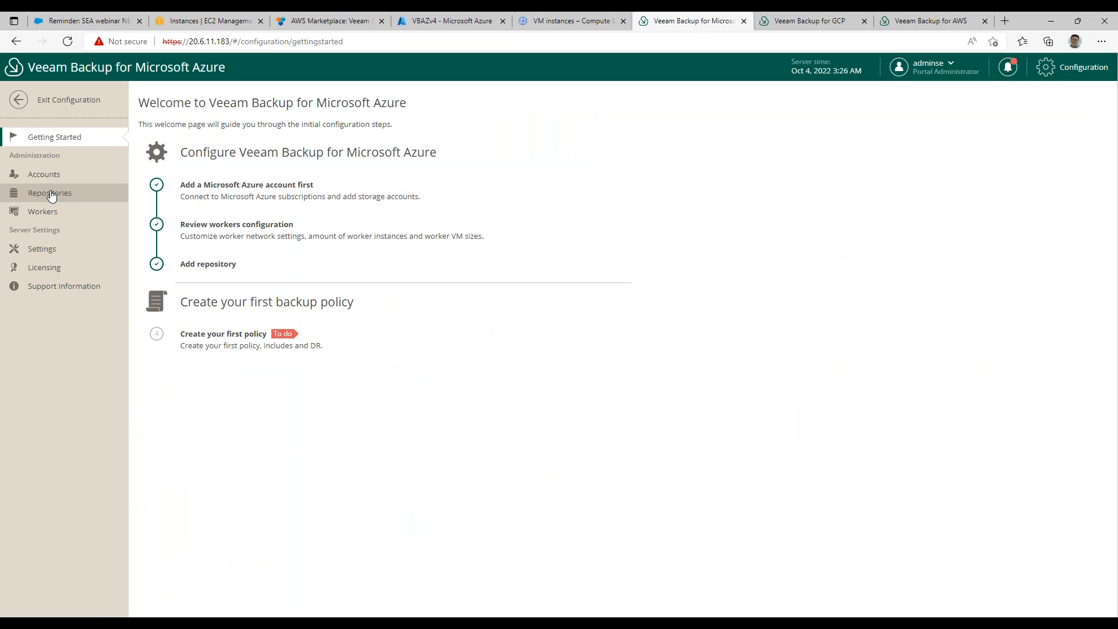
left_click(43, 214)
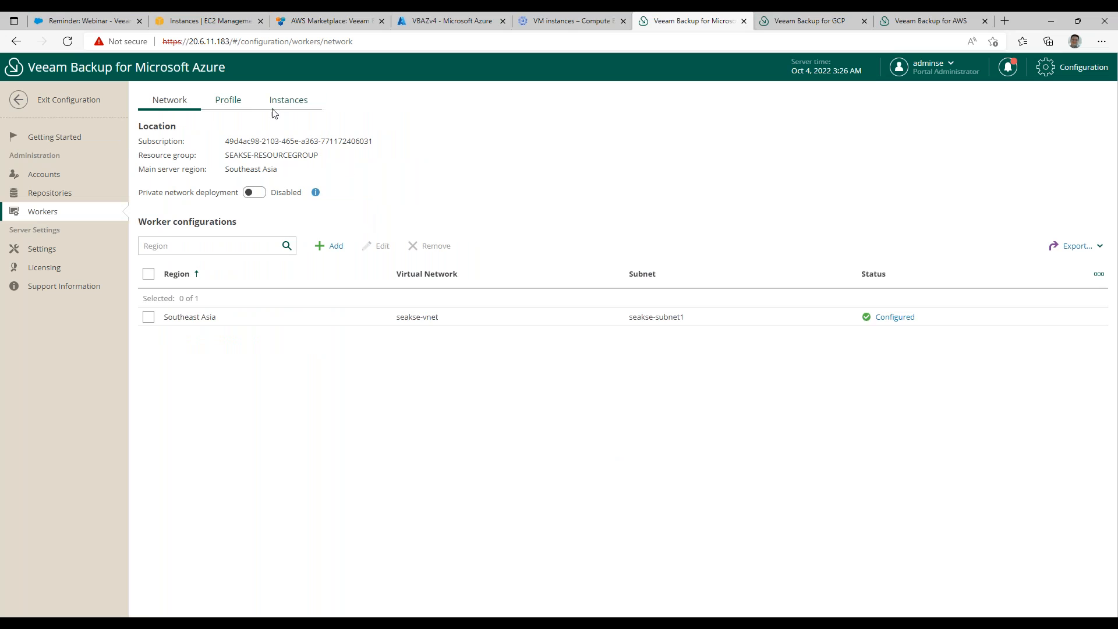
left_click(230, 101)
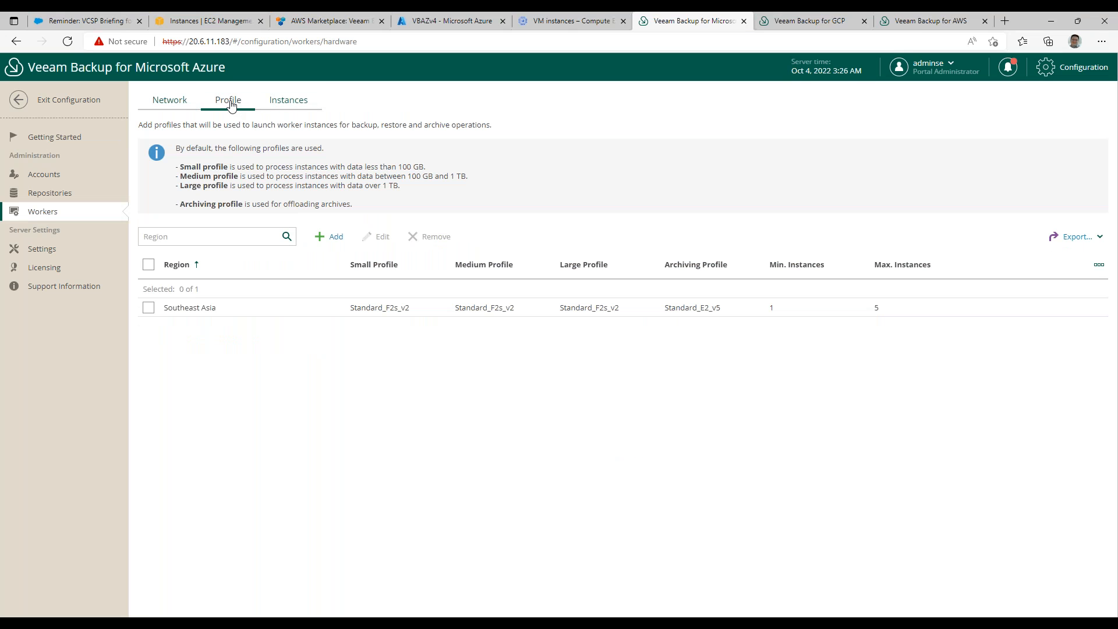
left_click(279, 101)
left_click(158, 104)
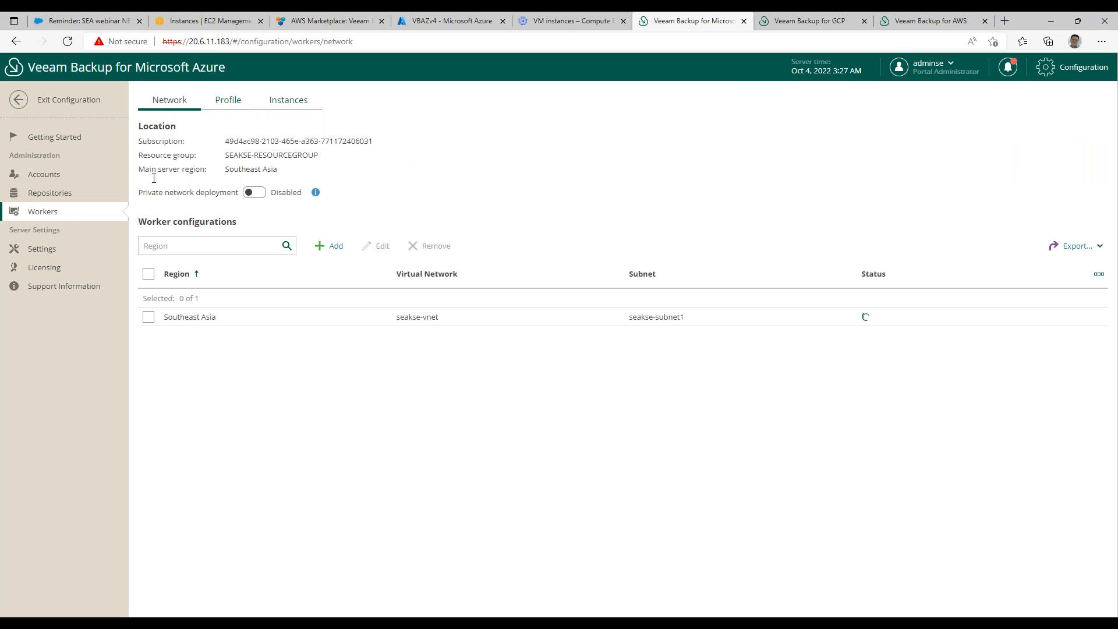
Start a new worker network configuration on the Azure appliance and set its region to East Asia.
left_click(329, 245)
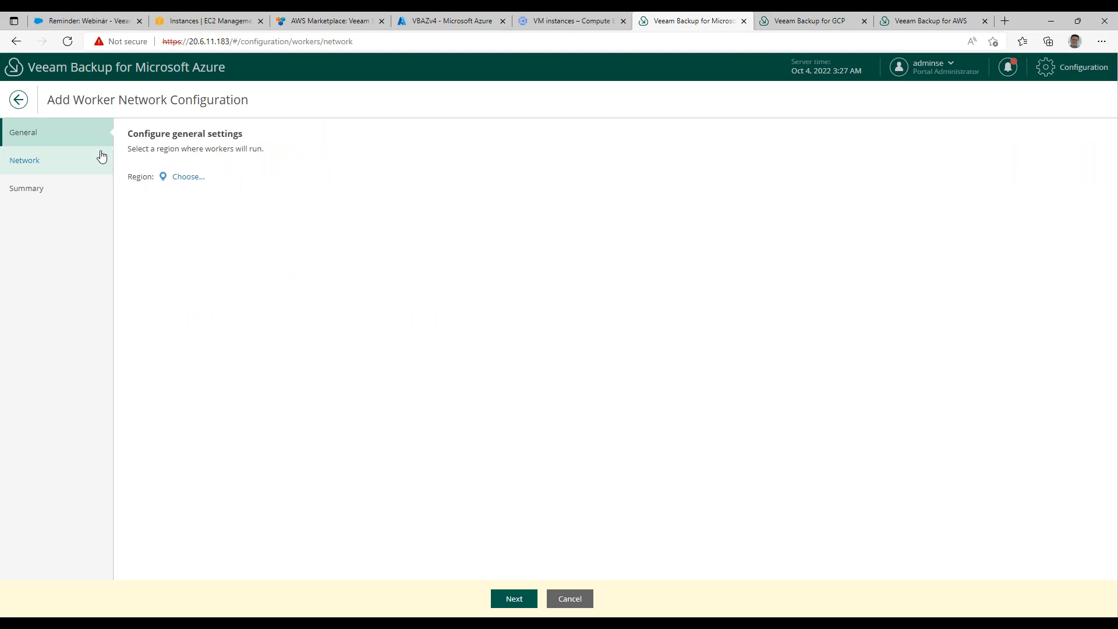
left_click(180, 177)
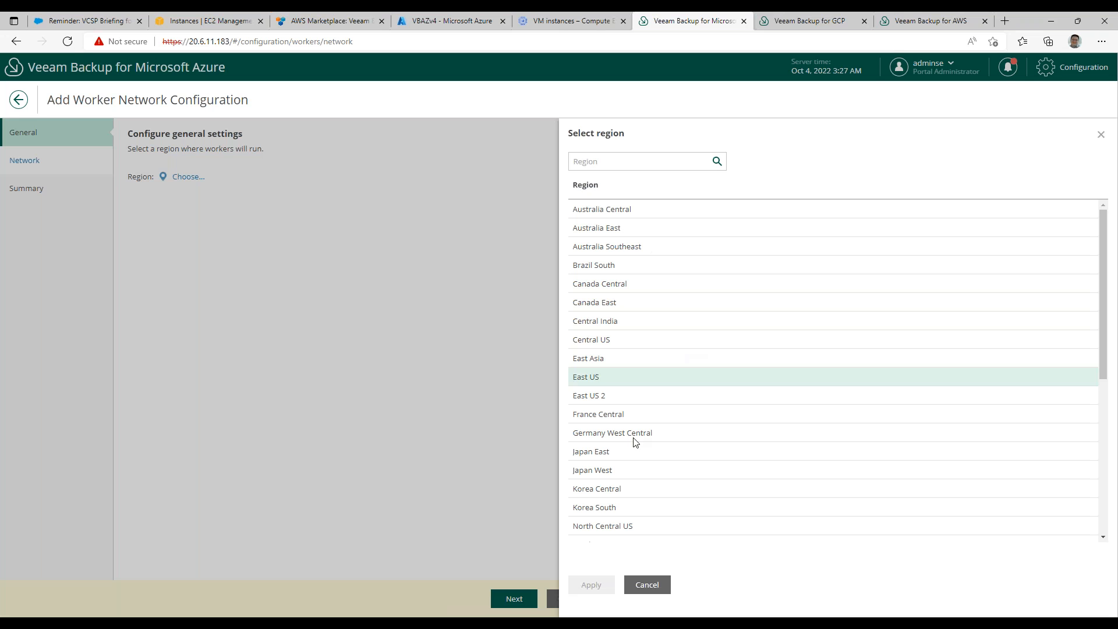
scroll(644, 435, "down", 5)
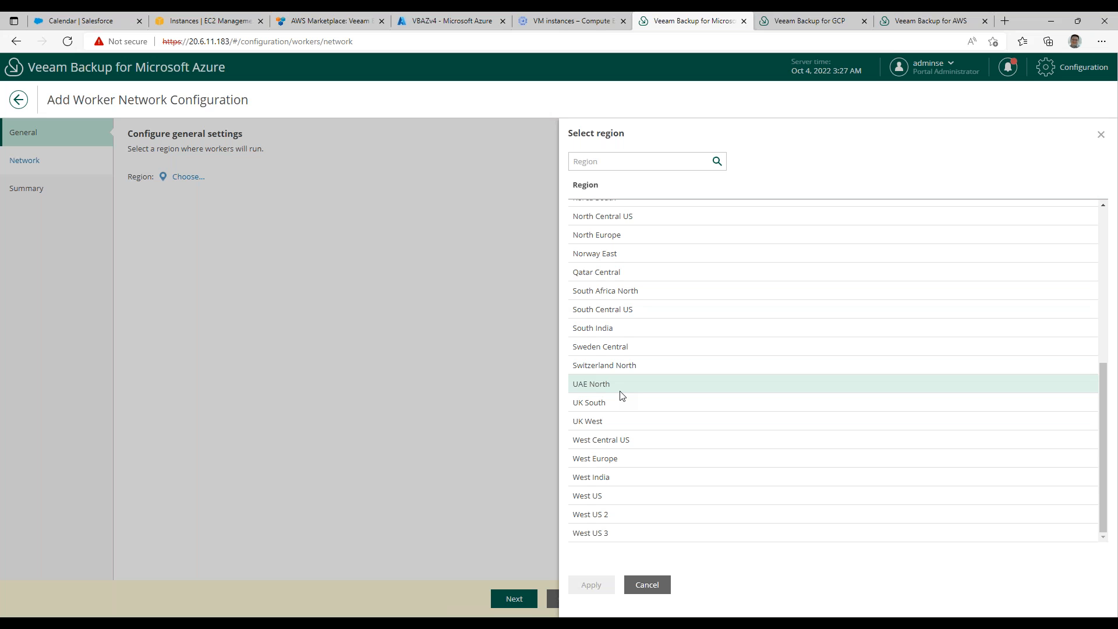
scroll(621, 394, "up", 3)
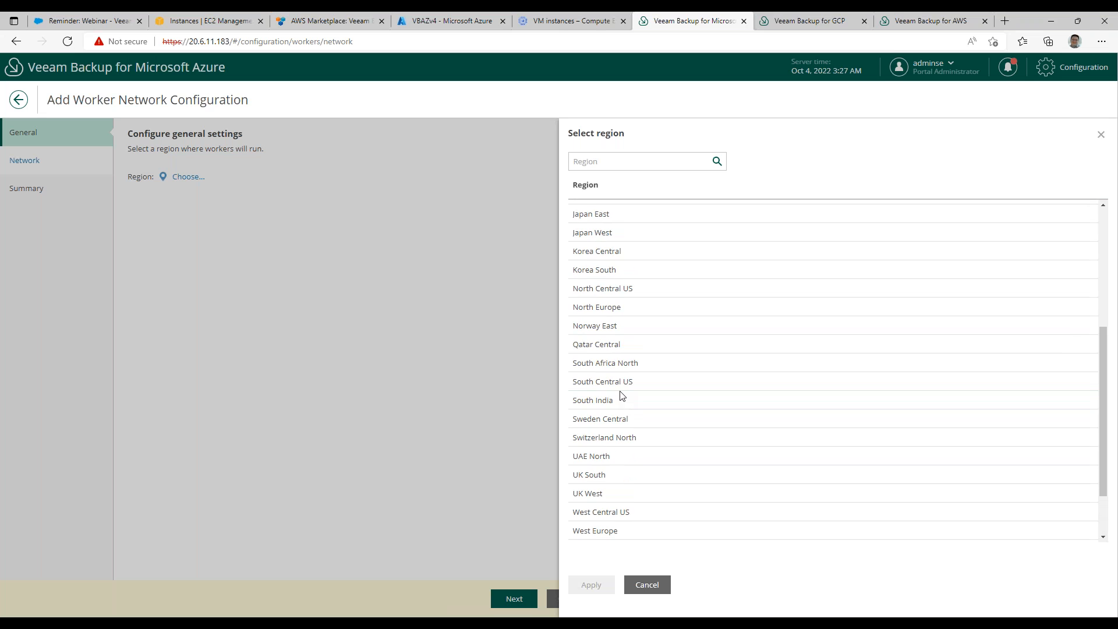
scroll(622, 399, "up", 1)
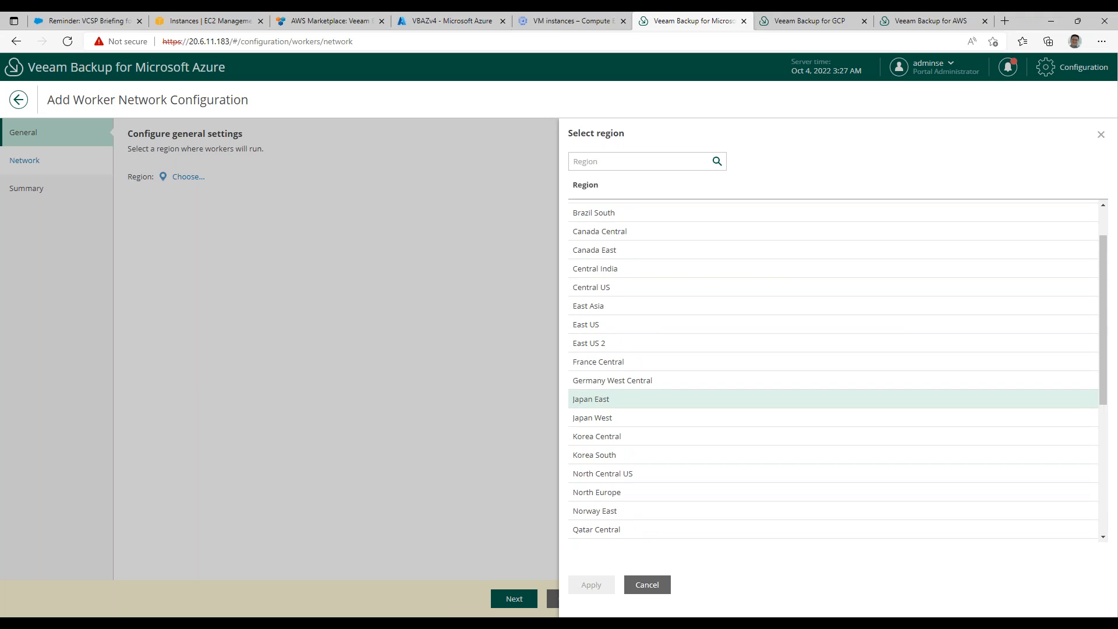
scroll(621, 399, "up", 1)
scroll(600, 326, "down", 1)
left_click(592, 306)
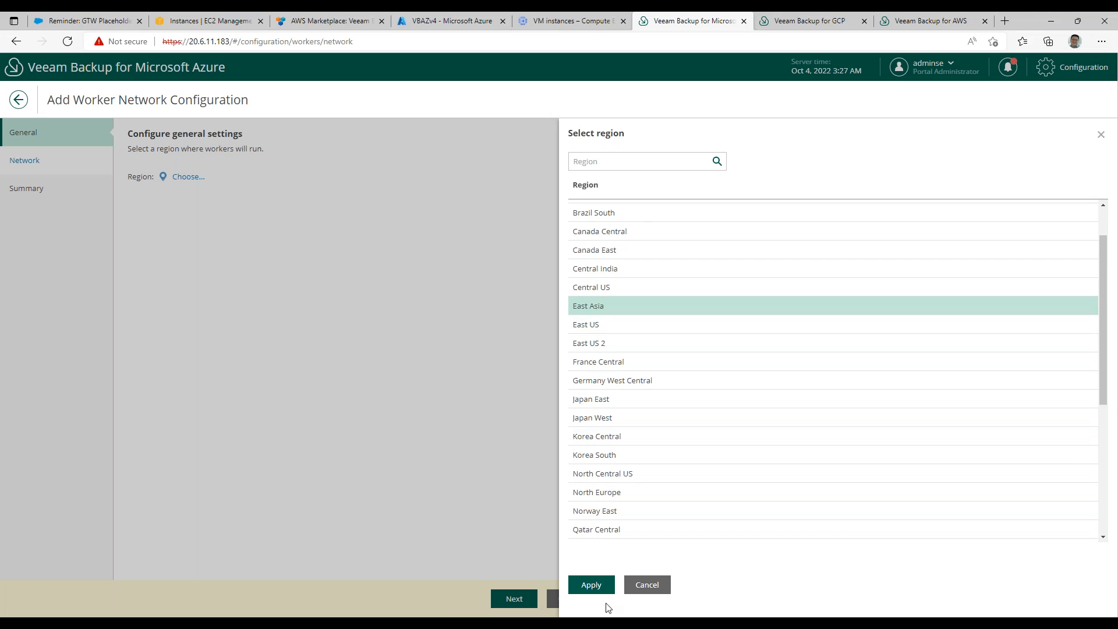
left_click(603, 587)
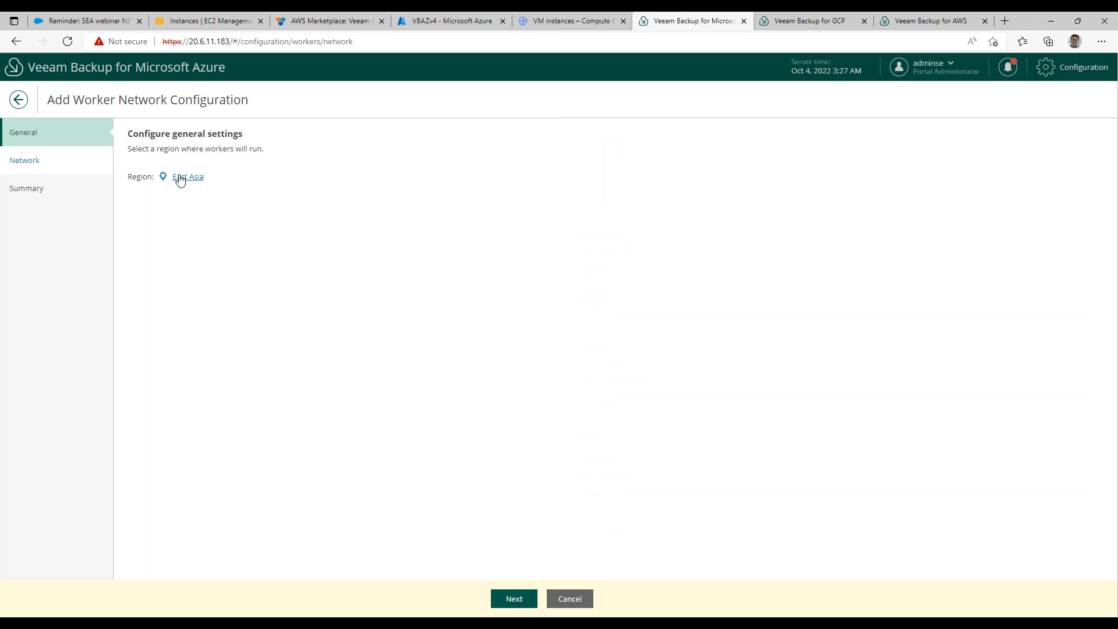
View the network settings of the new worker network configuration and cancel the configuration.
left_click(512, 603)
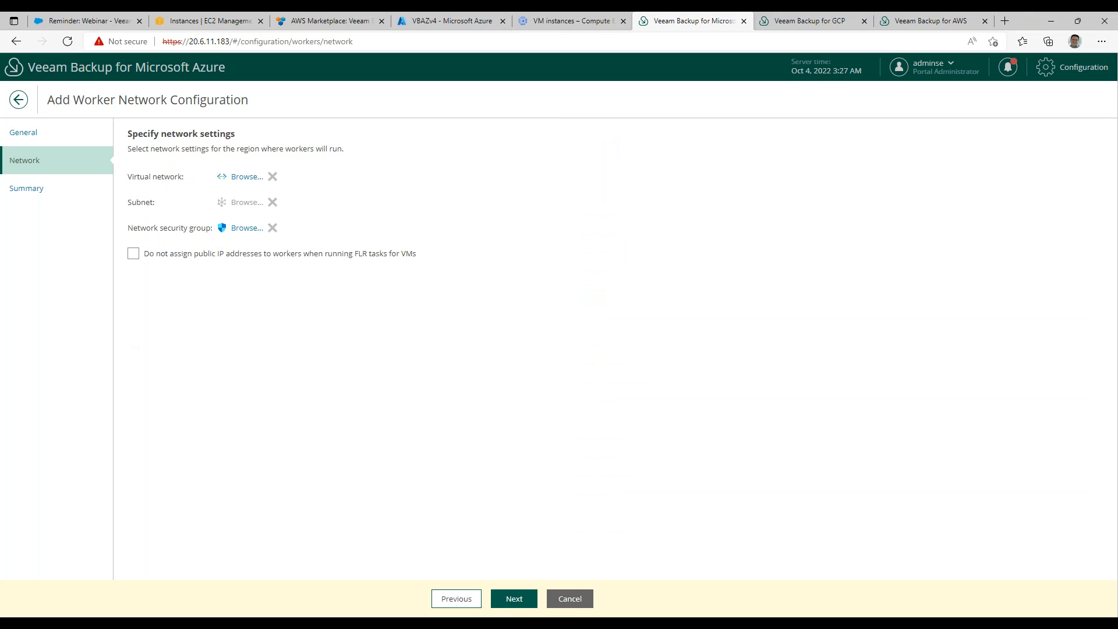
left_click(569, 600)
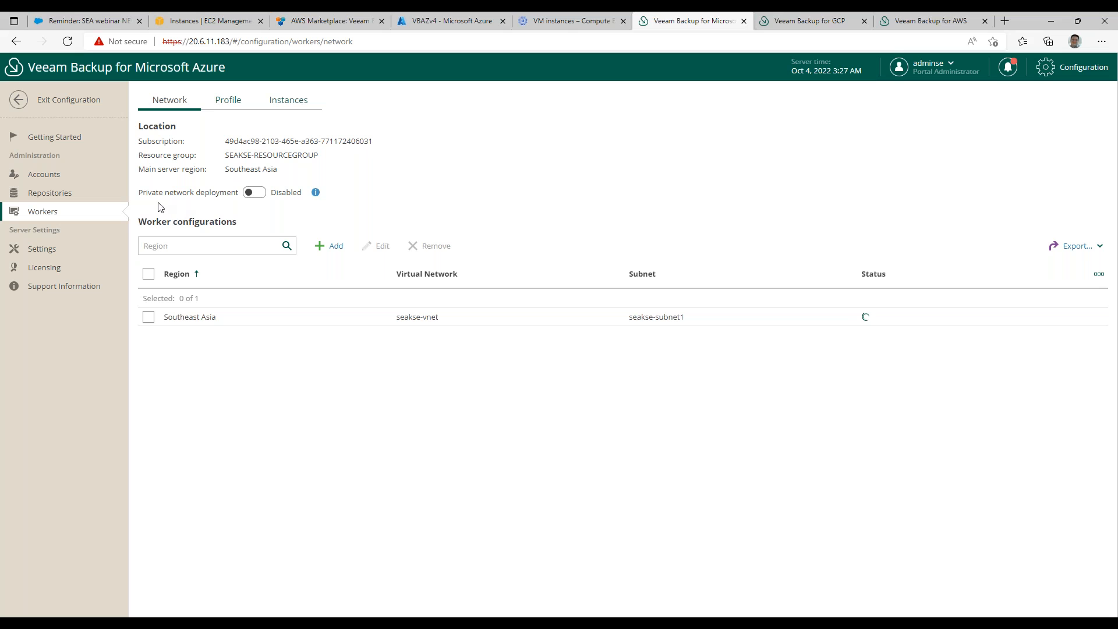
Enable private network deployment for the Azure appliance's workers.
left_click_drag(140, 190, 240, 194)
left_click(258, 193)
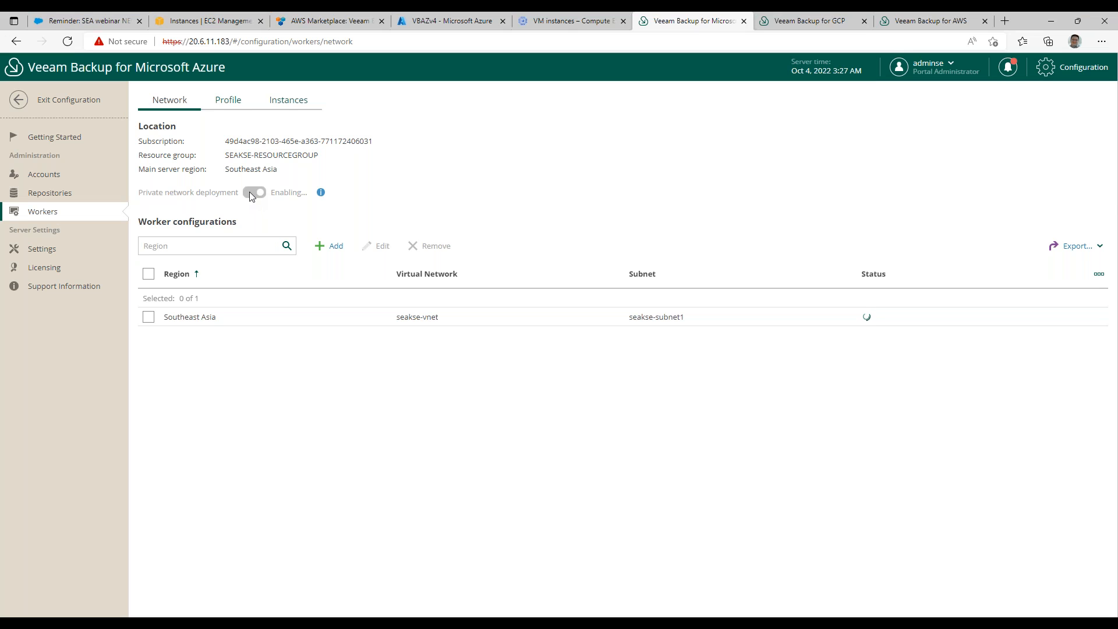
Open the Southeast Asia worker network configuration for editing, review its network settings and summary, and finish the wizard.
left_click(148, 316)
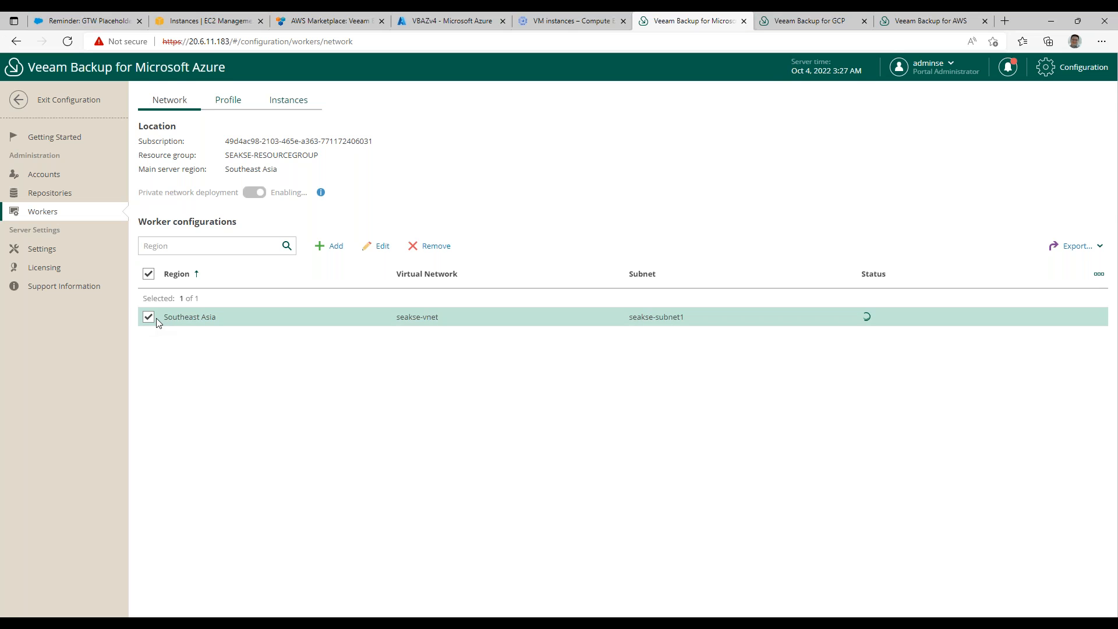
left_click(381, 247)
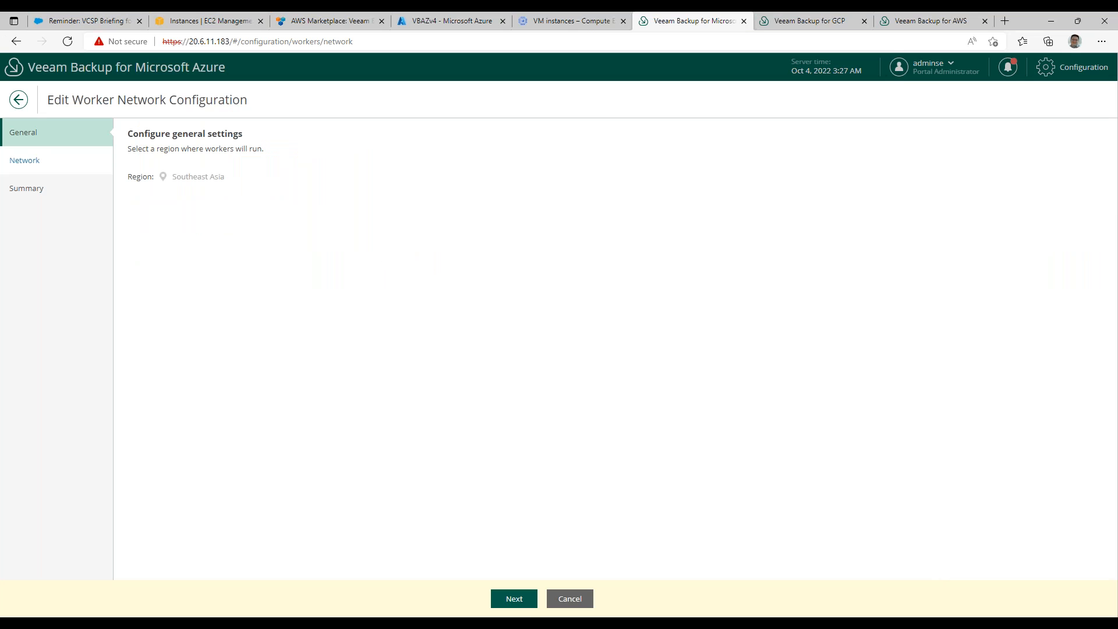
left_click(523, 603)
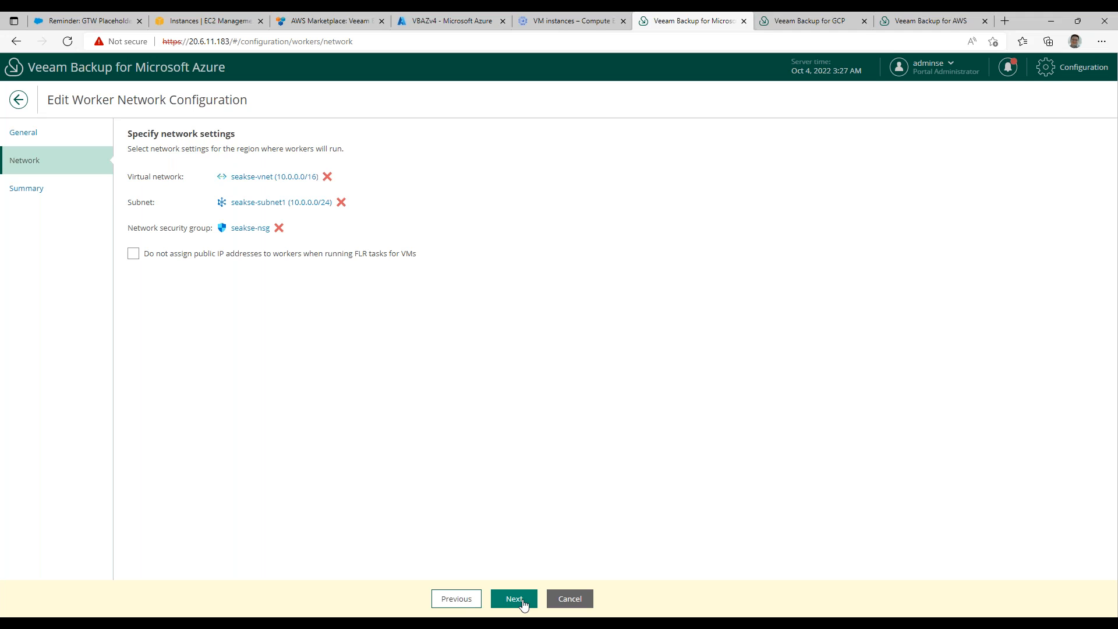
left_click(513, 598)
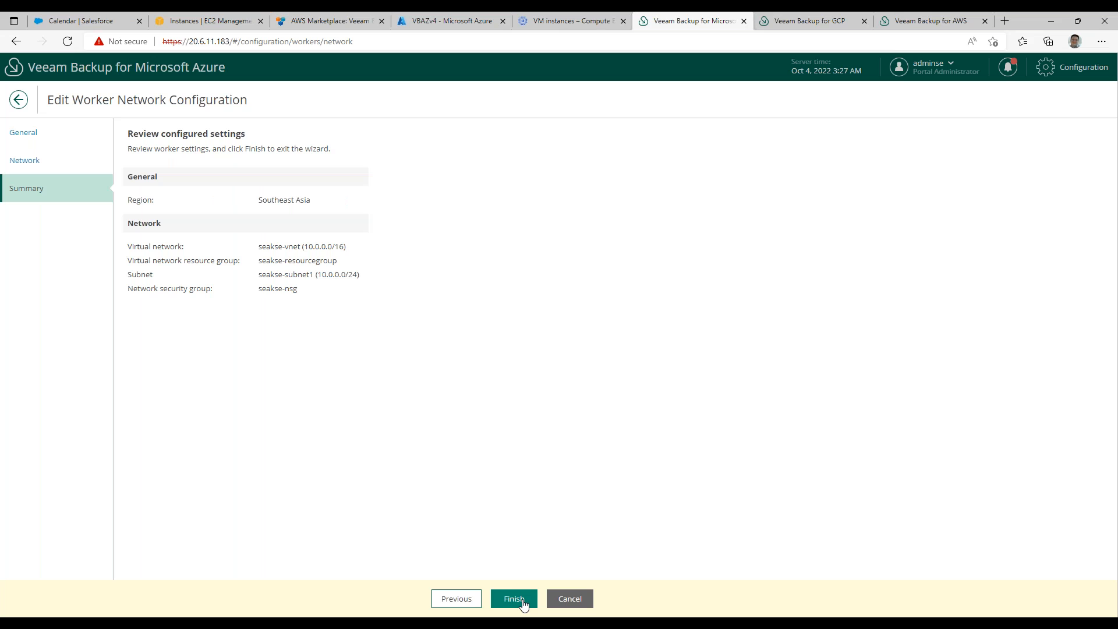
left_click(514, 599)
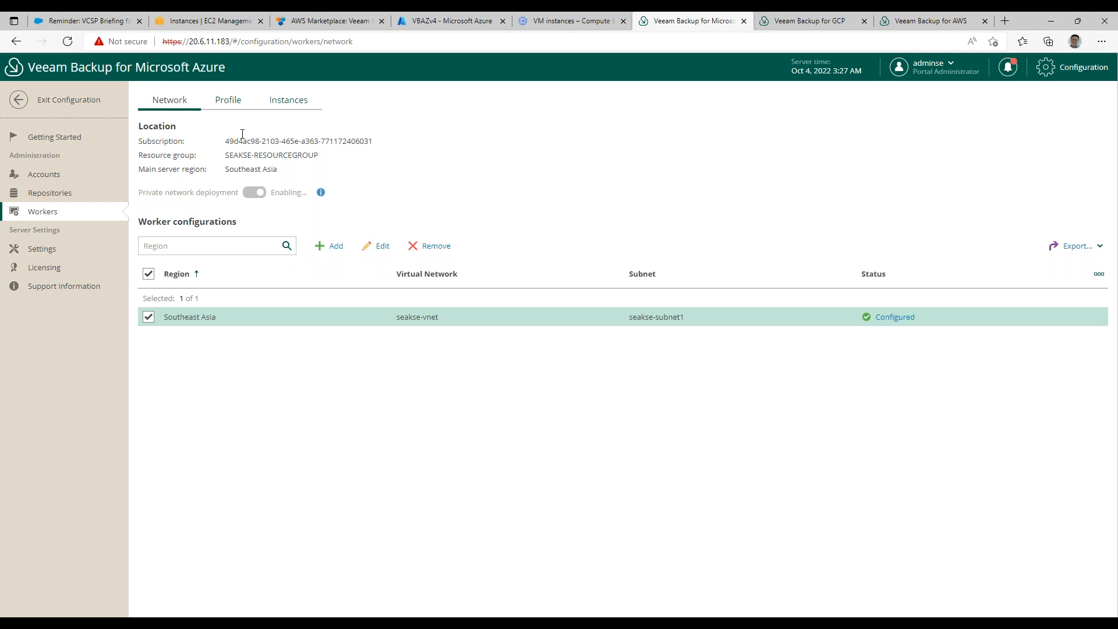
Review the Southeast Asia worker profile's simple and advanced backup worker configurations, discard the changes and cancel the profile edit.
left_click(230, 101)
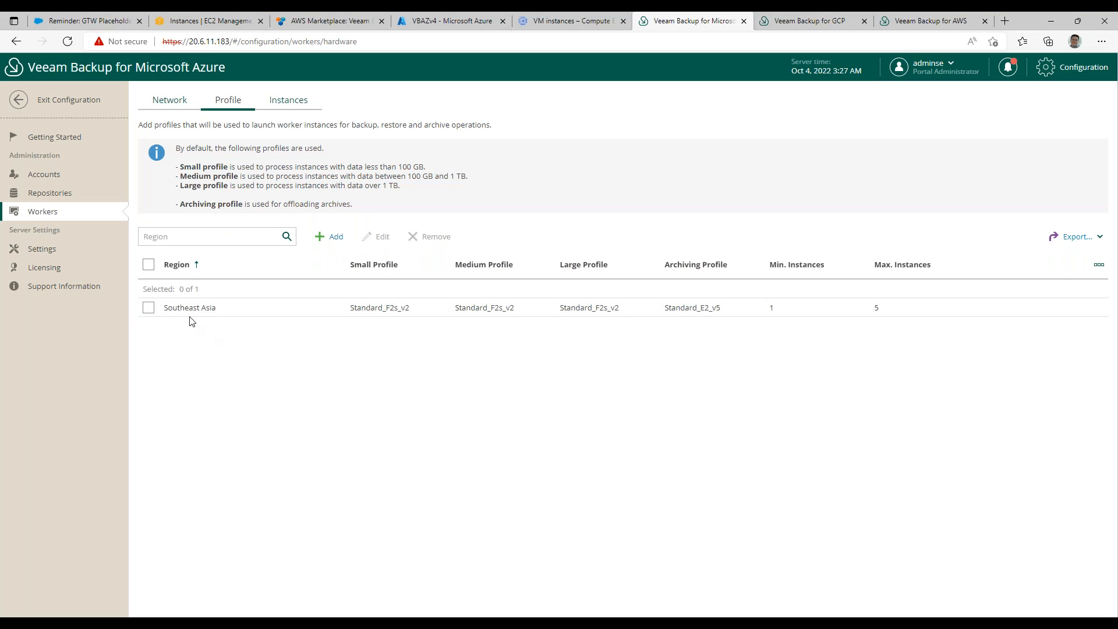
left_click(149, 309)
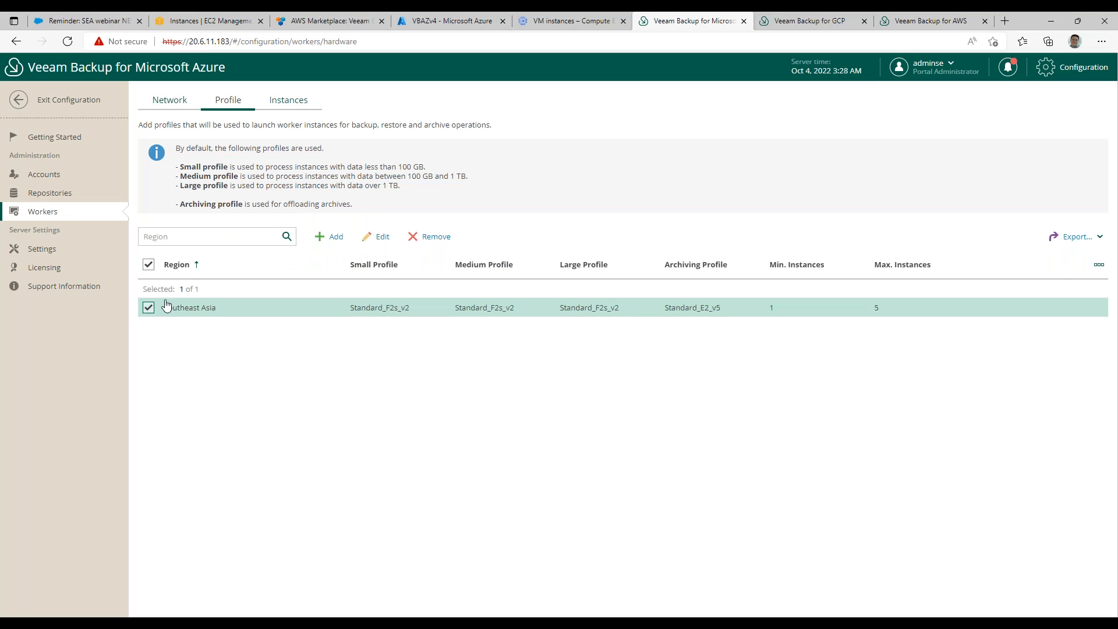
left_click(382, 237)
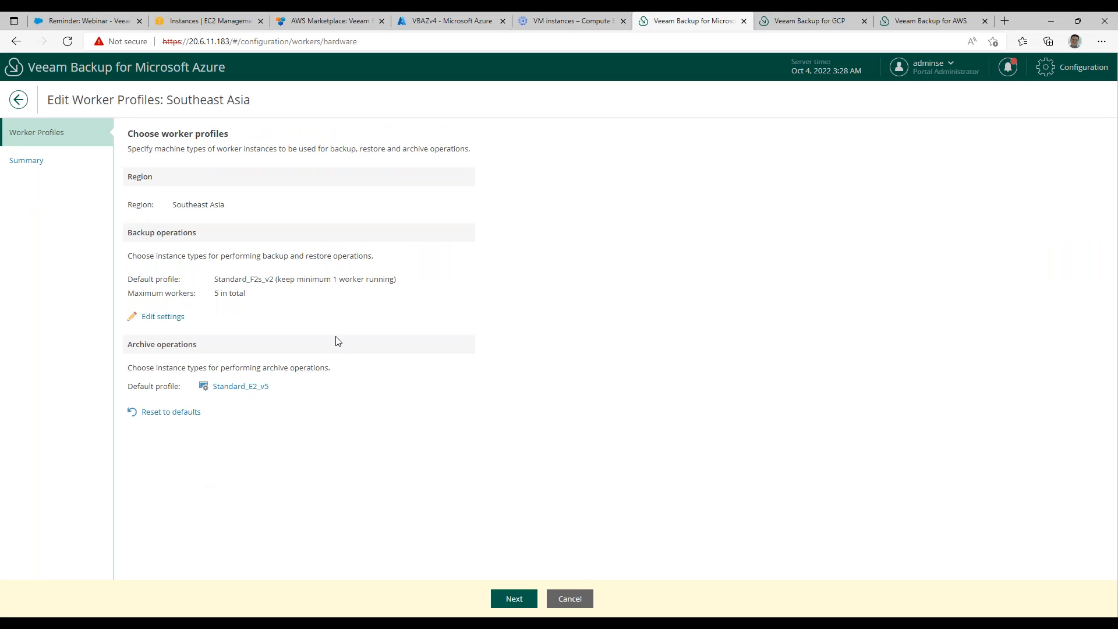
left_click(171, 320)
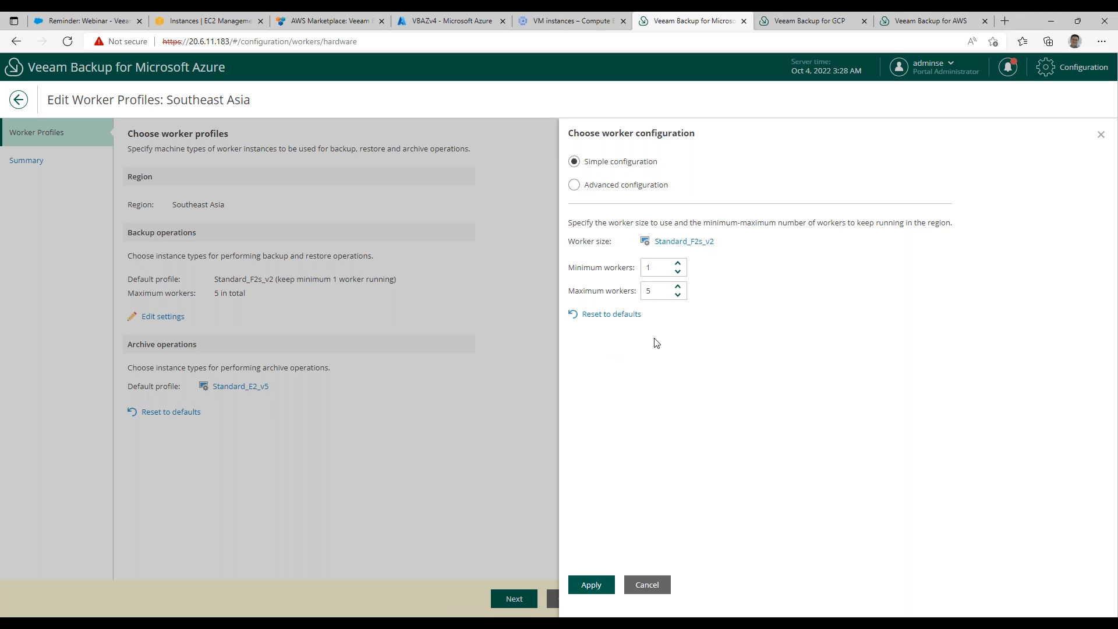
left_click(575, 184)
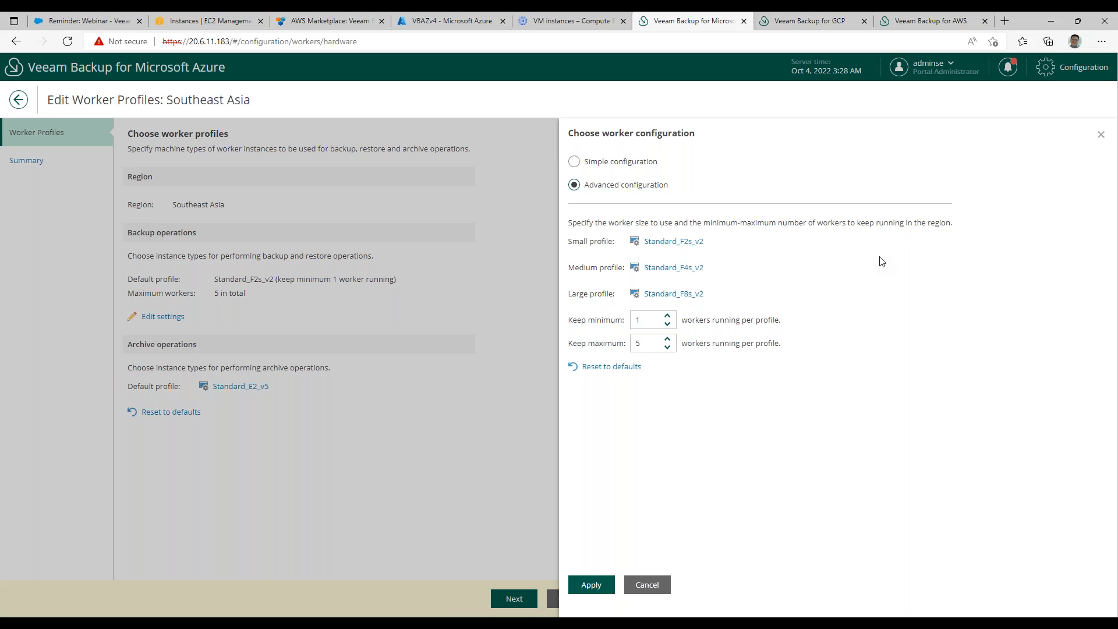
left_click(650, 591)
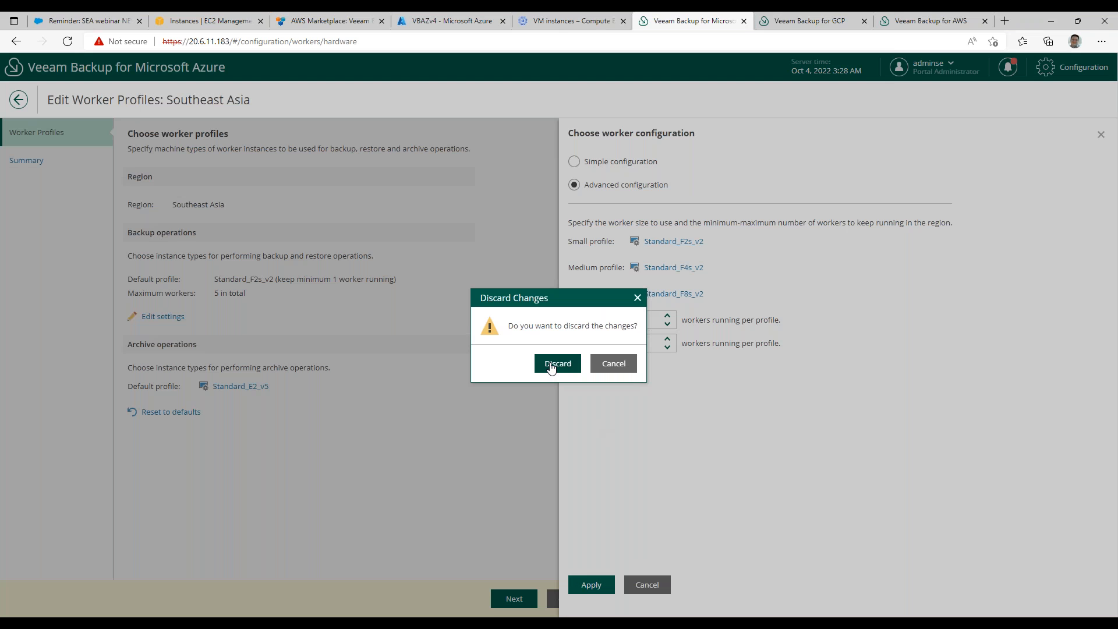
left_click(554, 364)
left_click(569, 598)
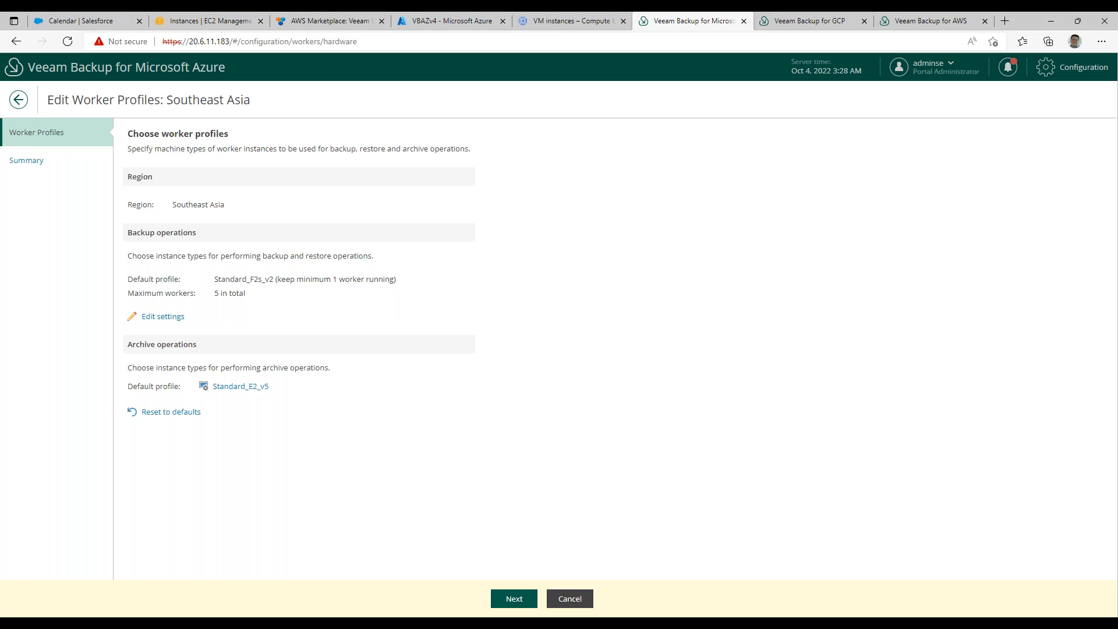
Review the Azure appliance's configuration backup options with scheduling switched on, and its snapshot-based backup settings.
left_click(34, 249)
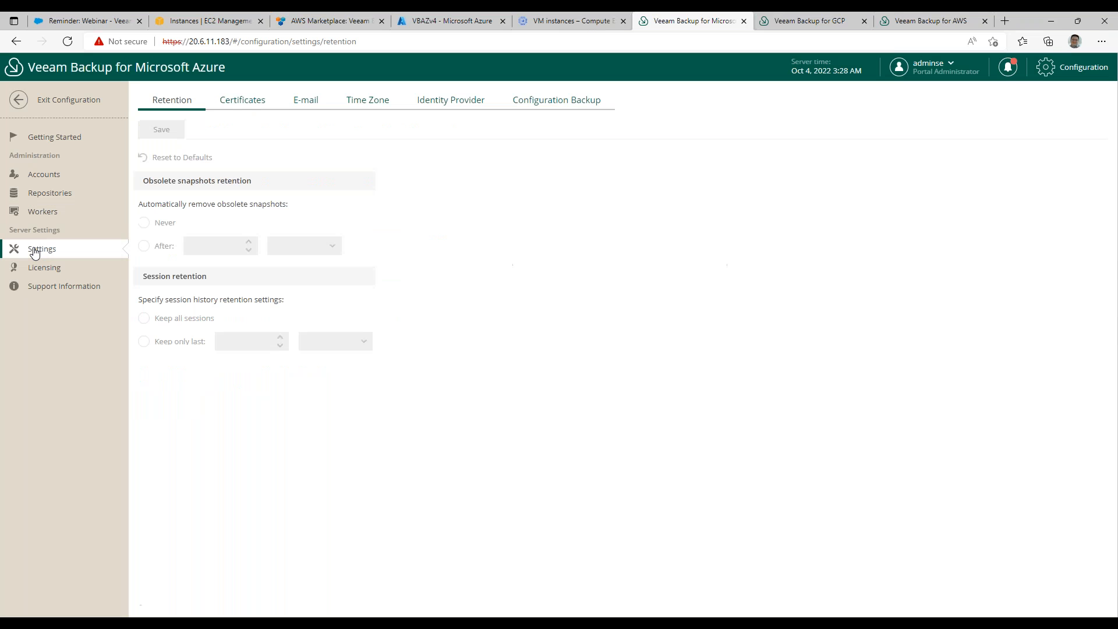
left_click(539, 106)
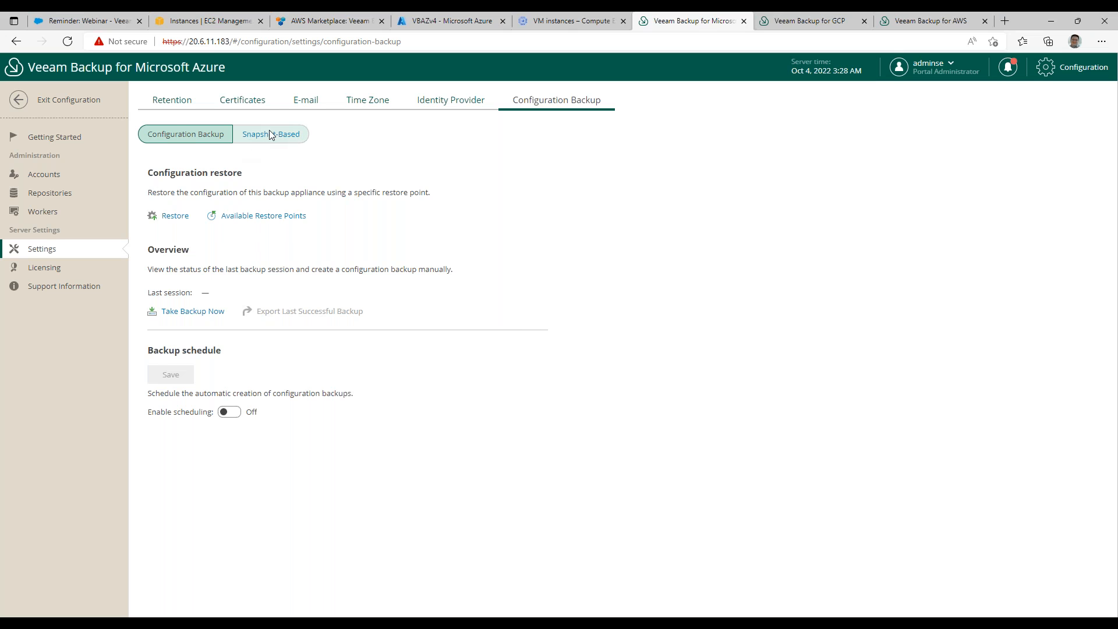
left_click(230, 413)
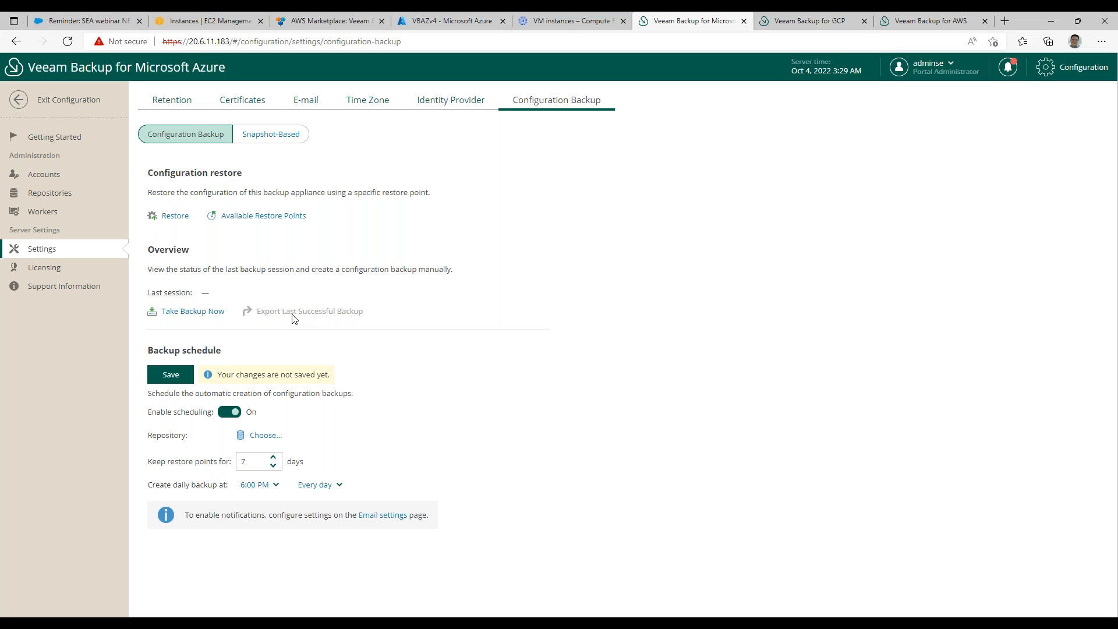
left_click(266, 136)
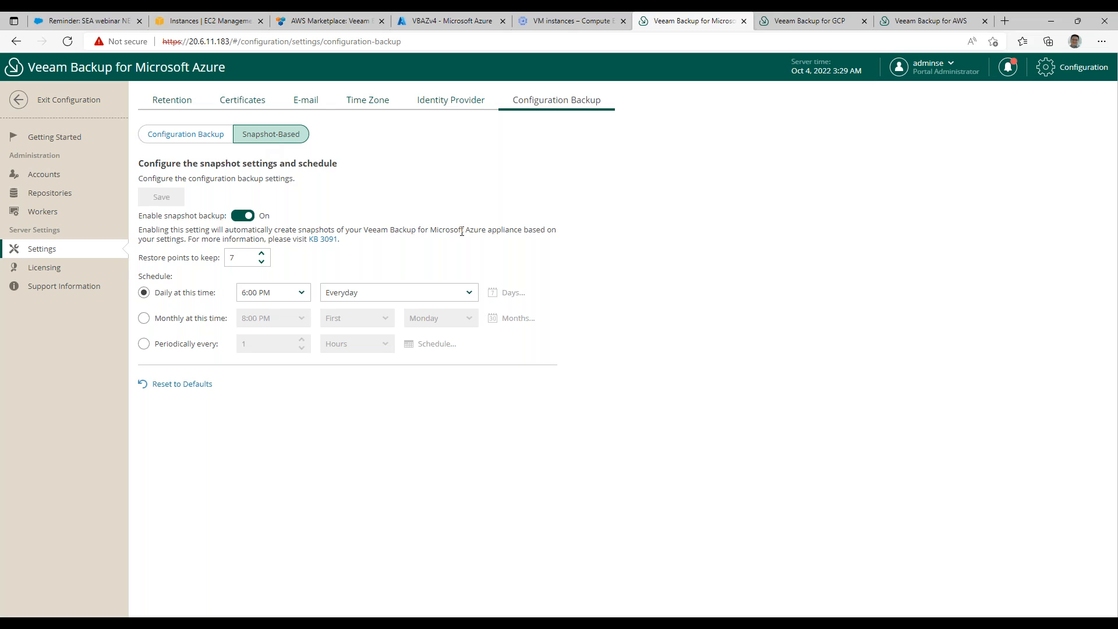
Exit the configuration area to the Azure appliance's overview and minimize the browser window.
left_click(46, 178)
left_click(38, 108)
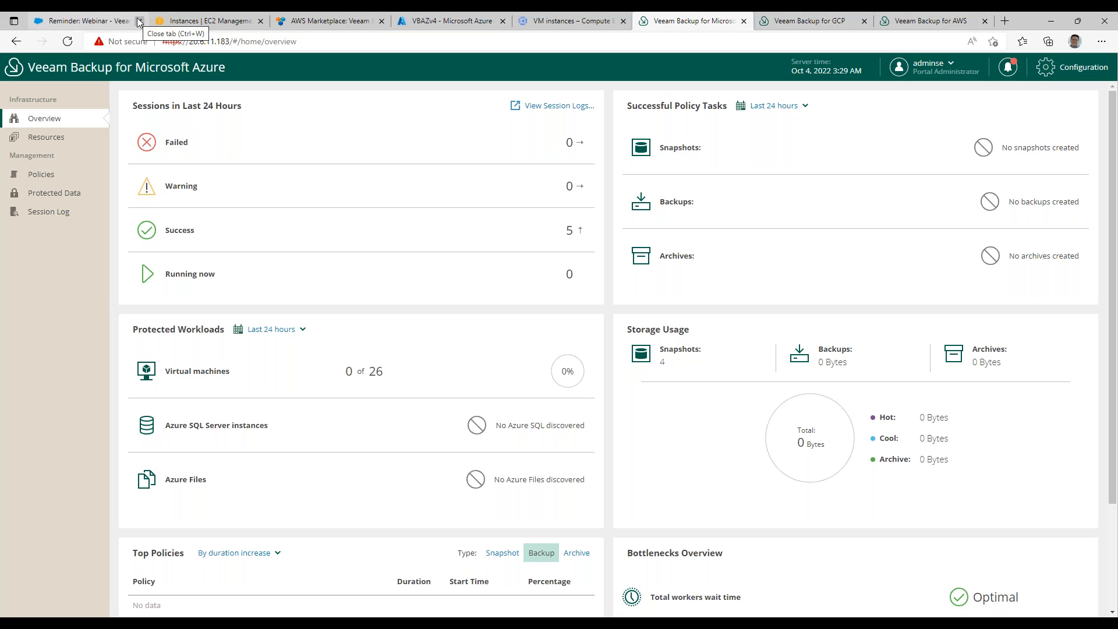
left_click(1053, 22)
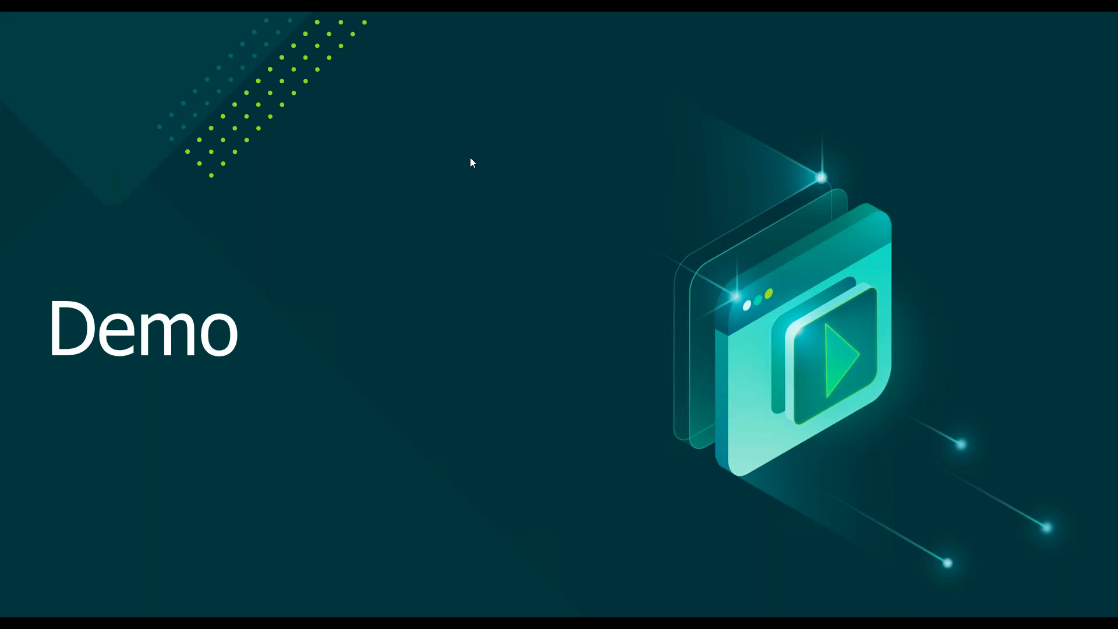
key("Right")
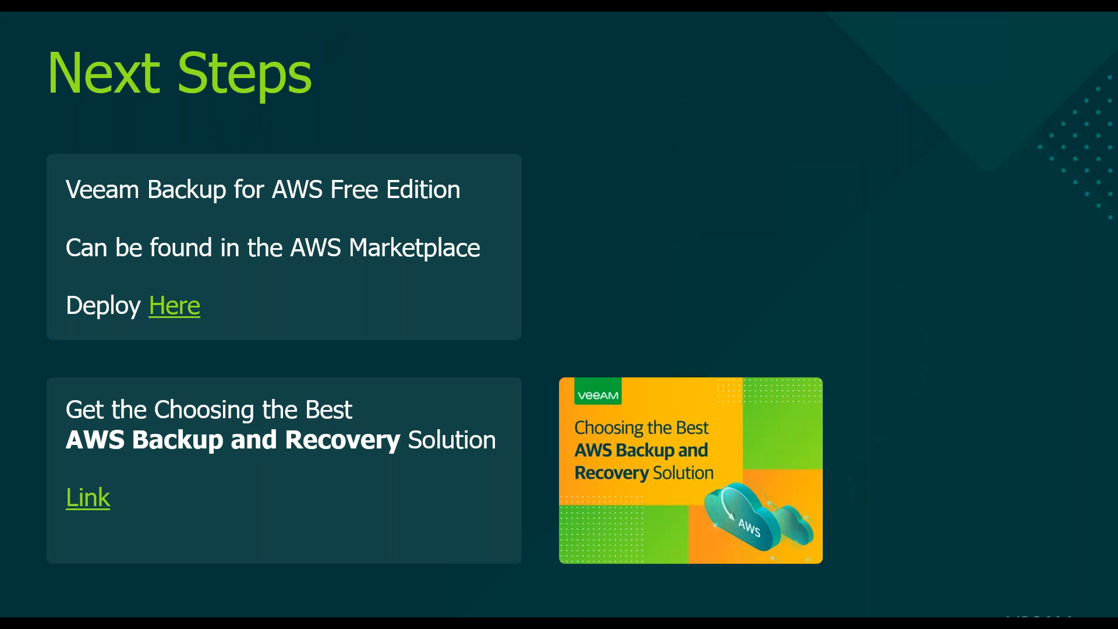